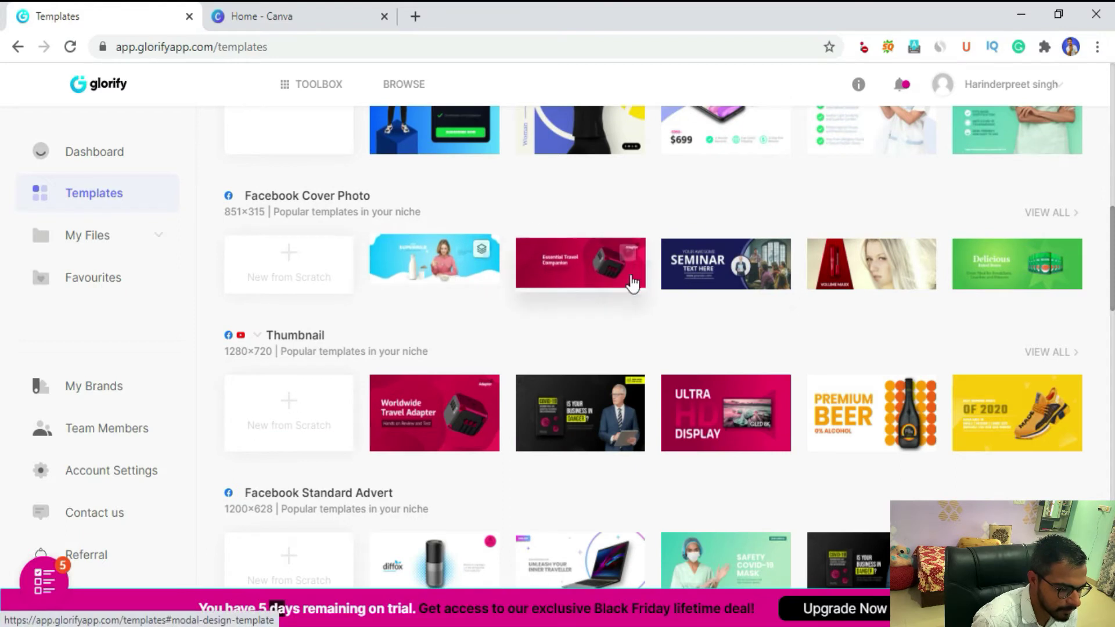
Preview the Travel Adapter thumbnail template and its matching designs, and start a new design from that template
{"action": "scroll", "coordinate": [617, 421], "scroll_direction": "down", "scroll_amount": 1}
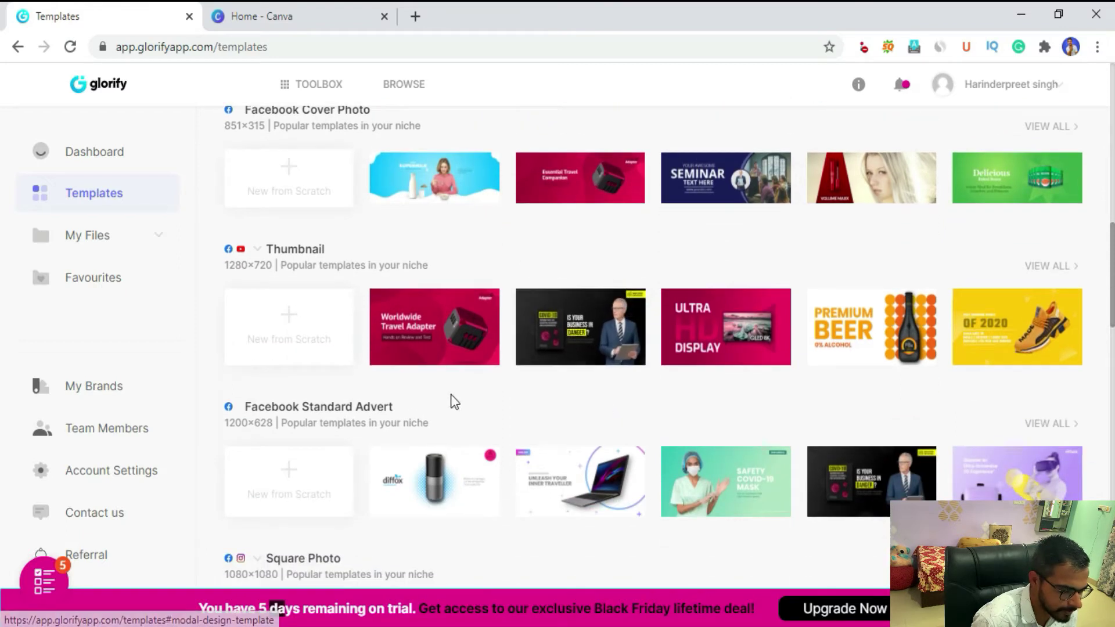
{"action": "left_click", "coordinate": [425, 335]}
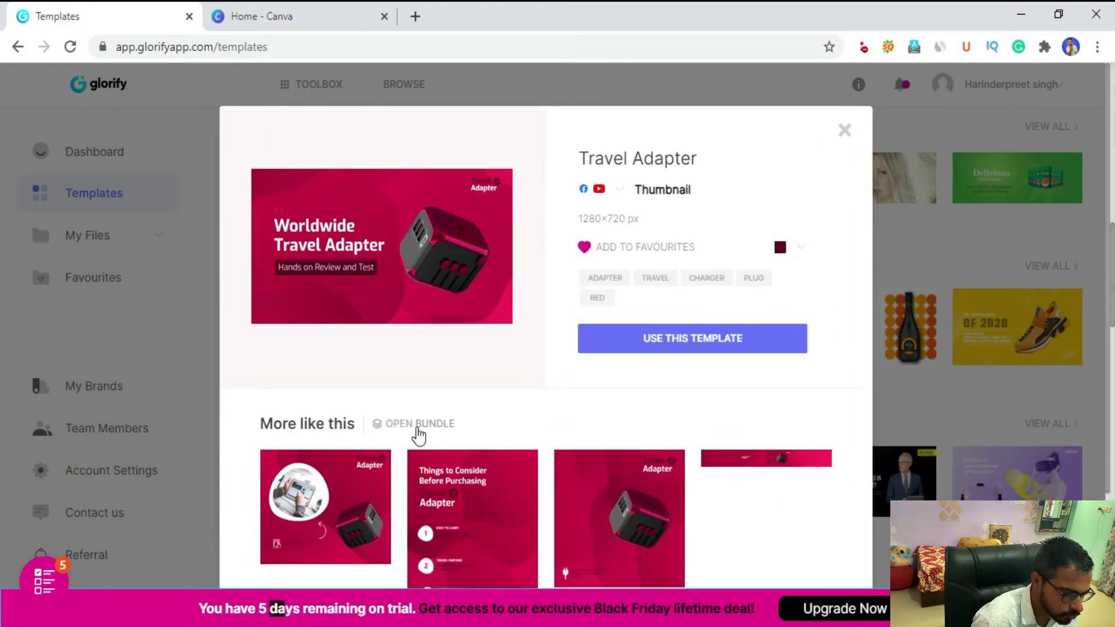
{"action": "scroll", "coordinate": [595, 457], "scroll_direction": "down", "scroll_amount": 3}
{"action": "scroll", "coordinate": [595, 457], "scroll_direction": "down", "scroll_amount": 1}
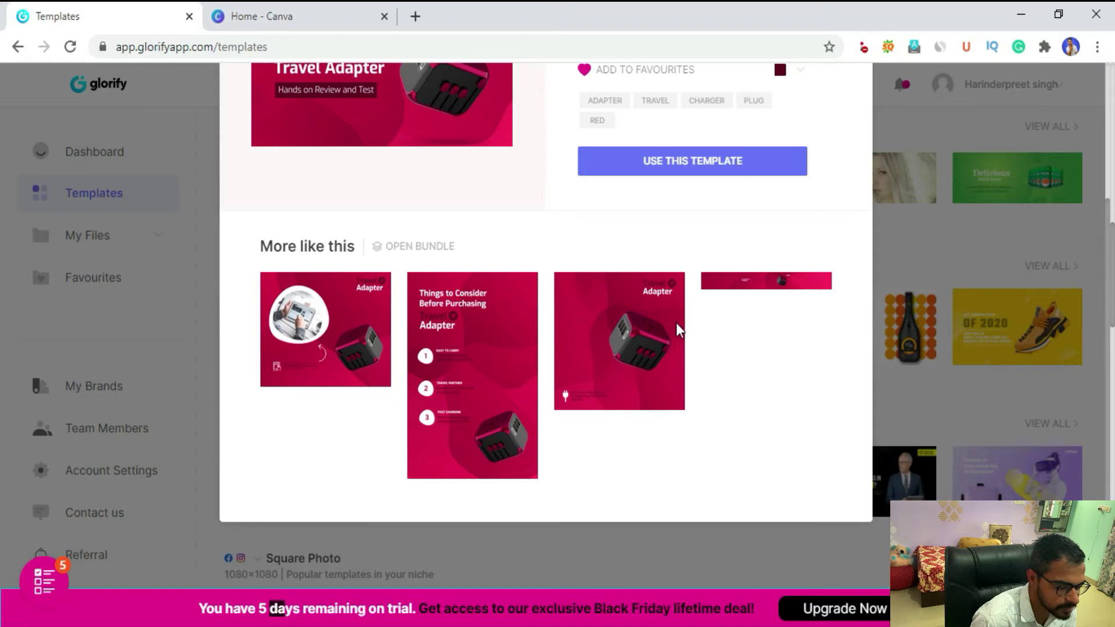
{"action": "scroll", "coordinate": [394, 171], "scroll_direction": "up", "scroll_amount": 4}
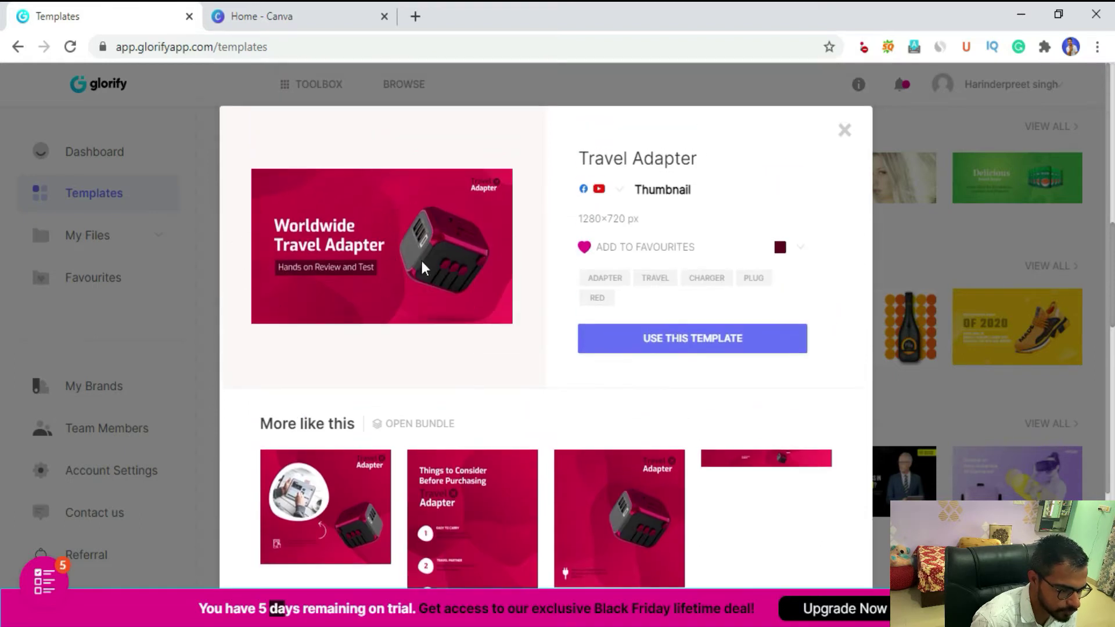
{"action": "scroll", "coordinate": [422, 268], "scroll_direction": "down", "scroll_amount": 4}
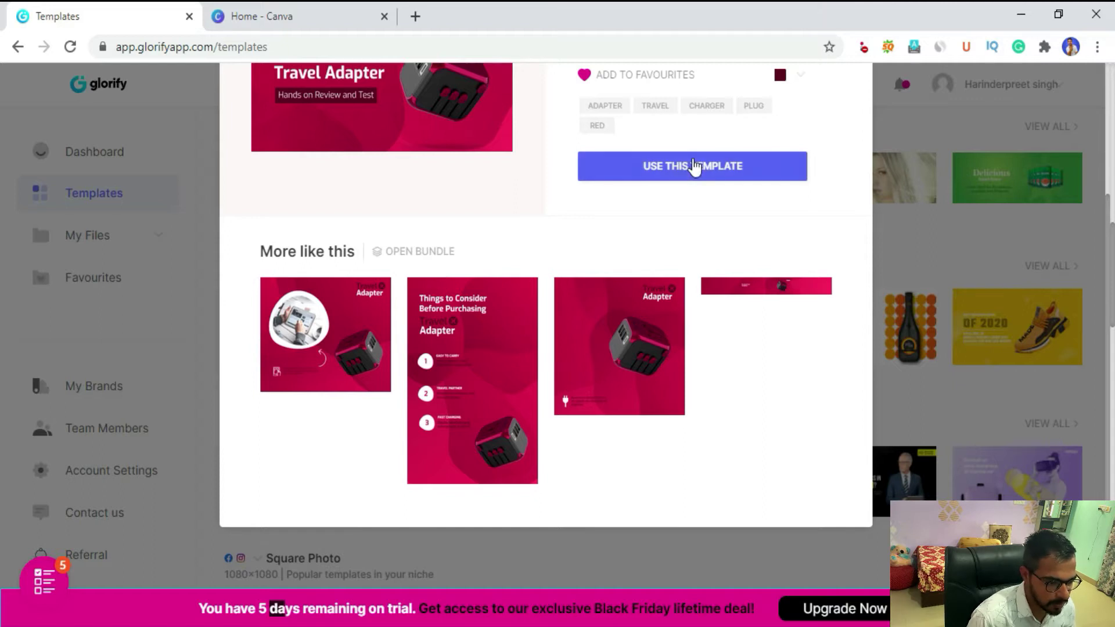
{"action": "left_click", "coordinate": [680, 173]}
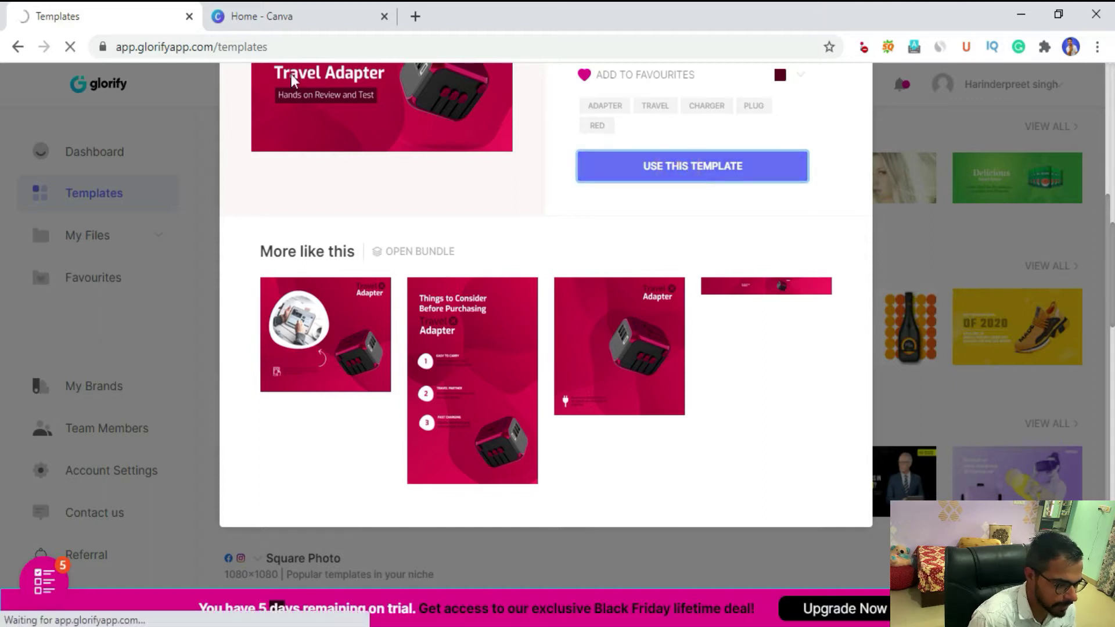
Switch to Canva, find the YouTube Thumbnail format with "thumb", create a blank design in it, and close the Canva home page
{"action": "left_click", "coordinate": [295, 17]}
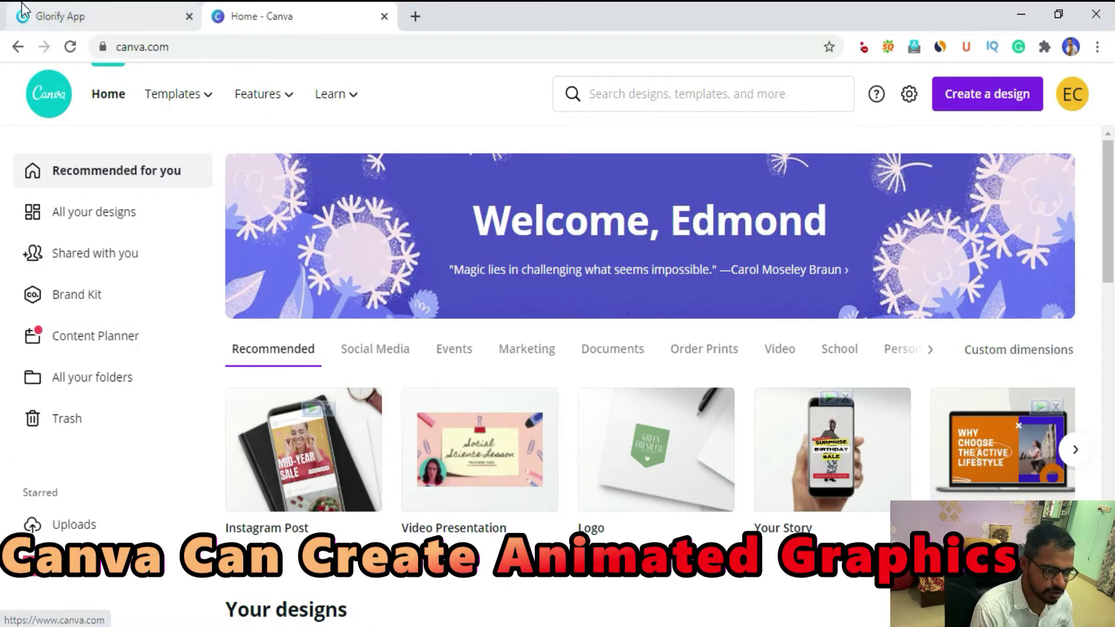
{"action": "left_click", "coordinate": [53, 16]}
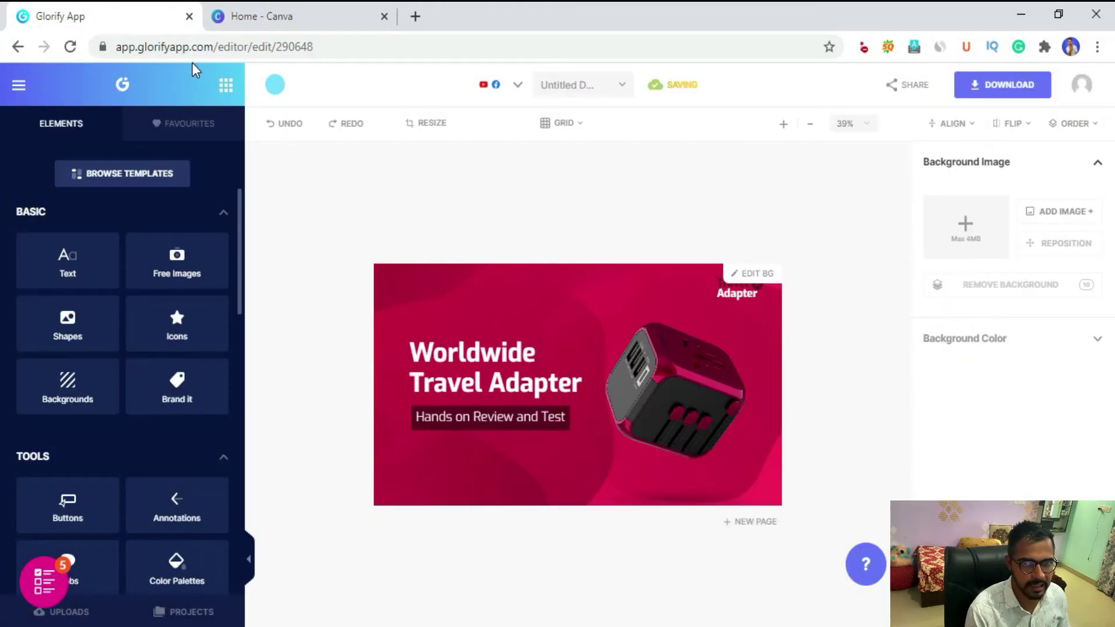
{"action": "left_click", "coordinate": [277, 15]}
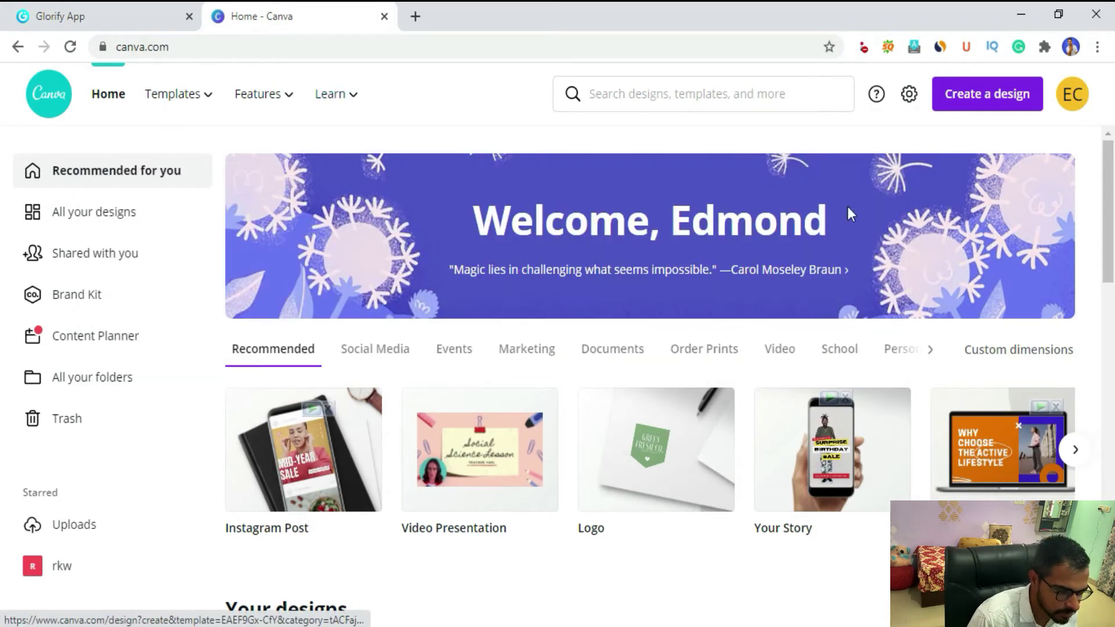
{"action": "left_click", "coordinate": [682, 99]}
{"action": "left_click", "coordinate": [963, 99]}
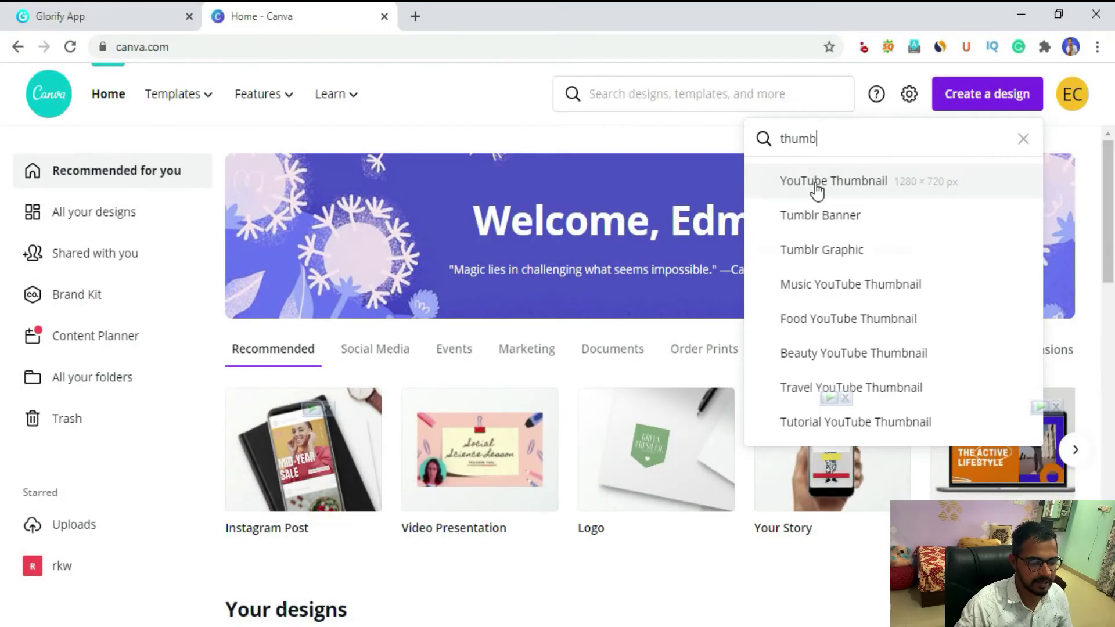
{"action": "left_click", "coordinate": [841, 181]}
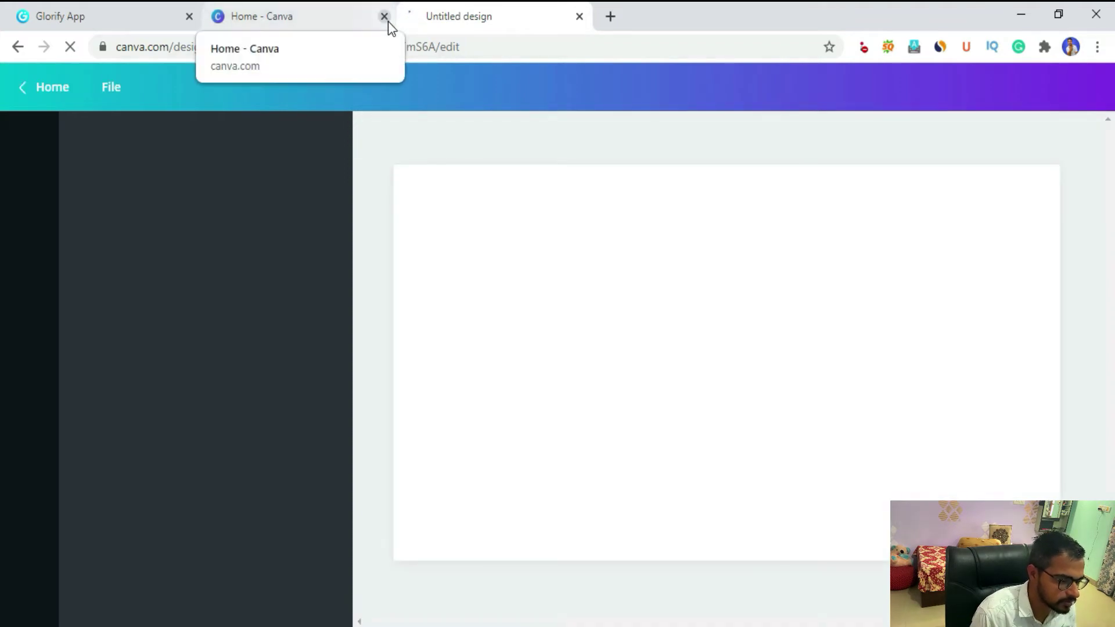
{"action": "left_click", "coordinate": [387, 20]}
Switch back to Glorify and look through the text presets for headers, promos and sales, body content and quotes
{"action": "left_click", "coordinate": [30, 16]}
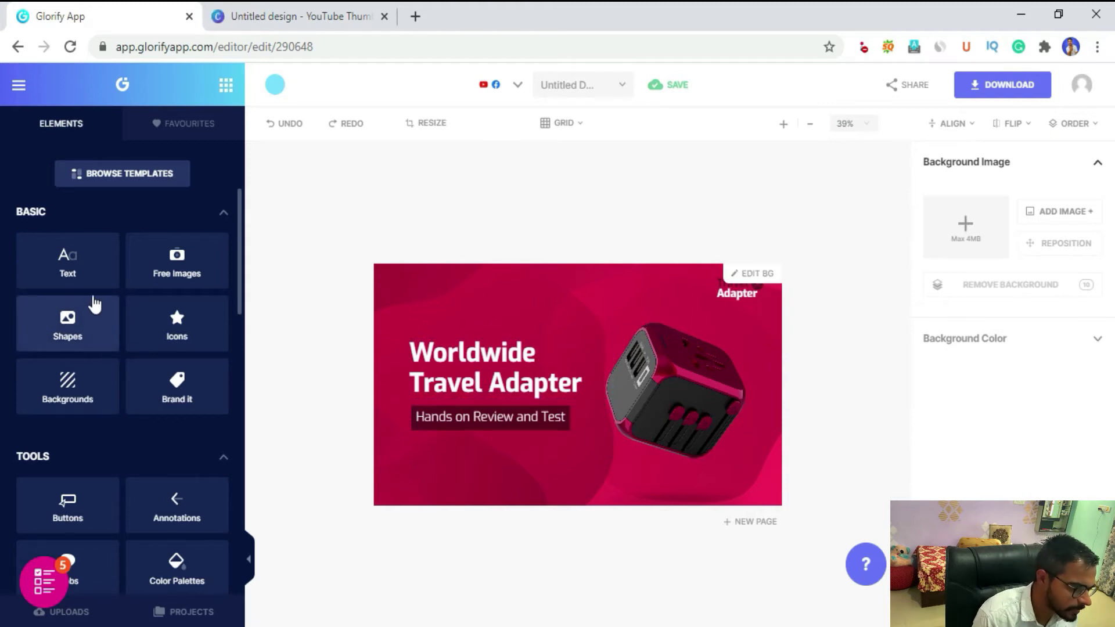
{"action": "left_click", "coordinate": [88, 278]}
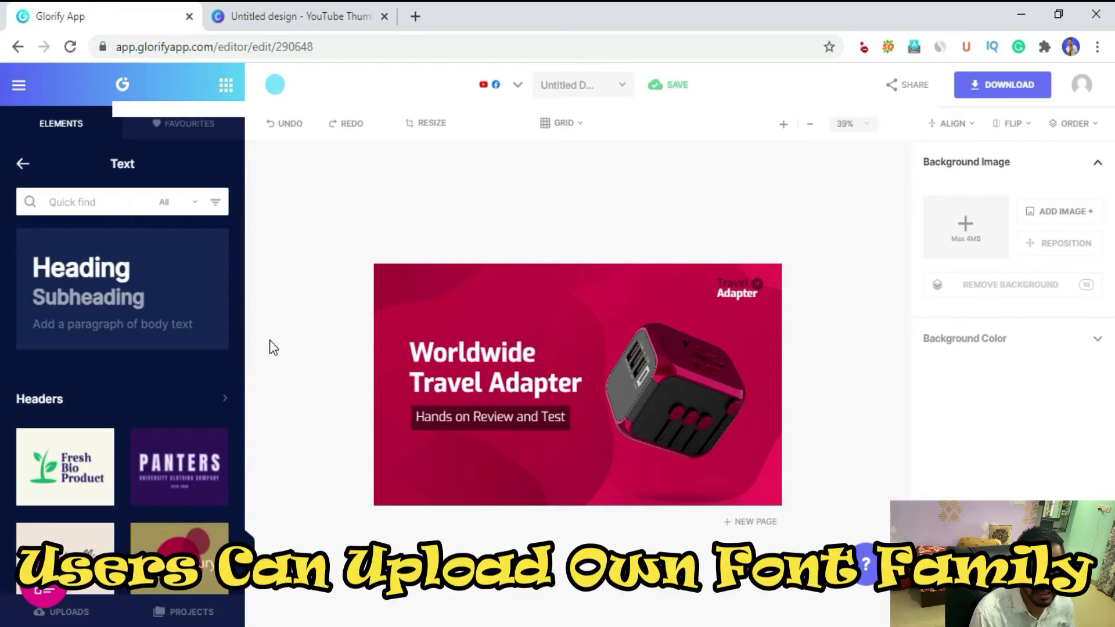
{"action": "scroll", "coordinate": [168, 470], "scroll_direction": "down", "scroll_amount": 10}
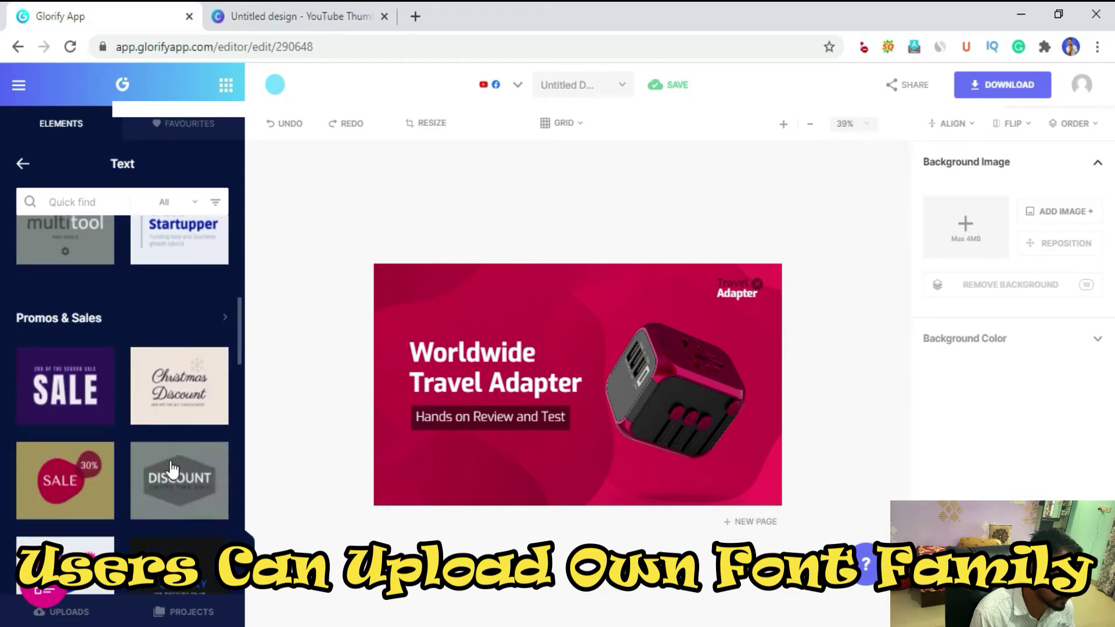
{"action": "scroll", "coordinate": [124, 505], "scroll_direction": "down", "scroll_amount": 10}
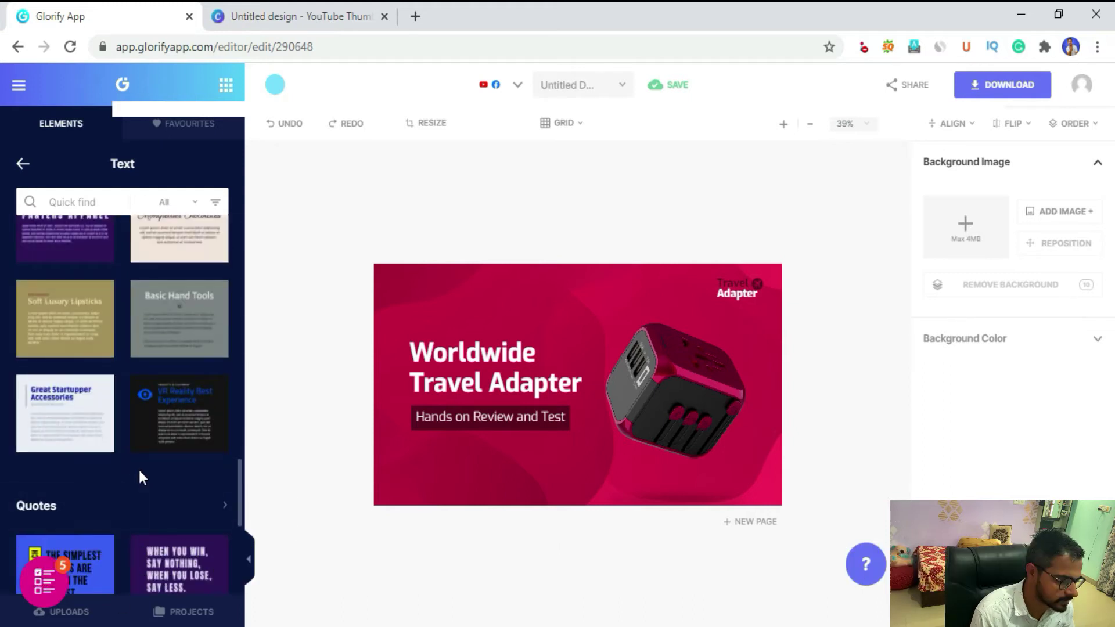
{"action": "scroll", "coordinate": [92, 391], "scroll_direction": "up", "scroll_amount": 10}
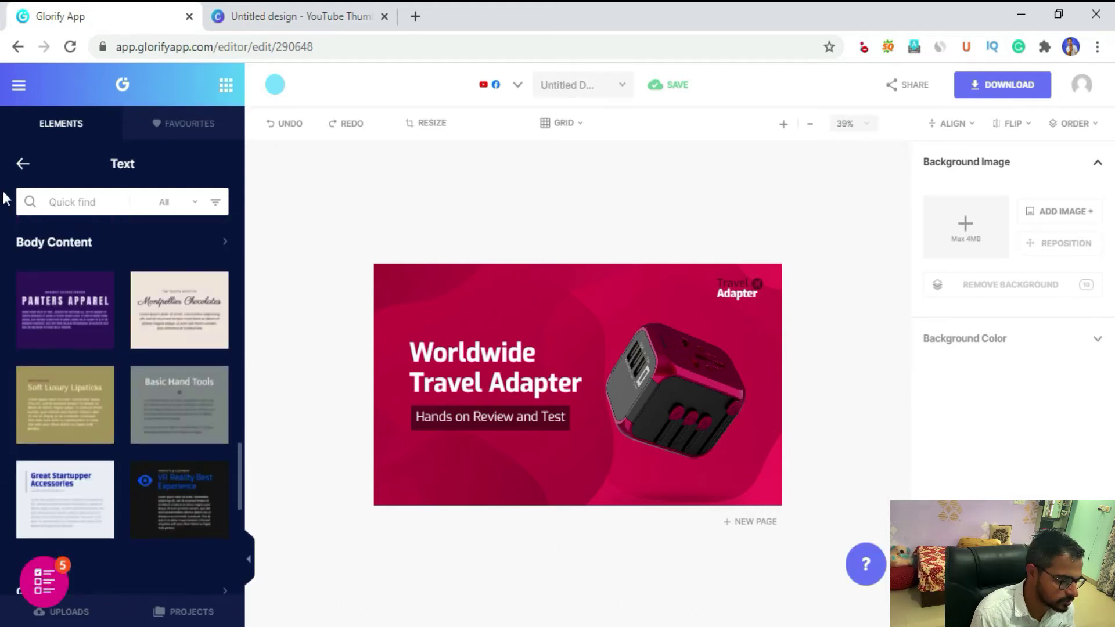
{"action": "left_click", "coordinate": [22, 164]}
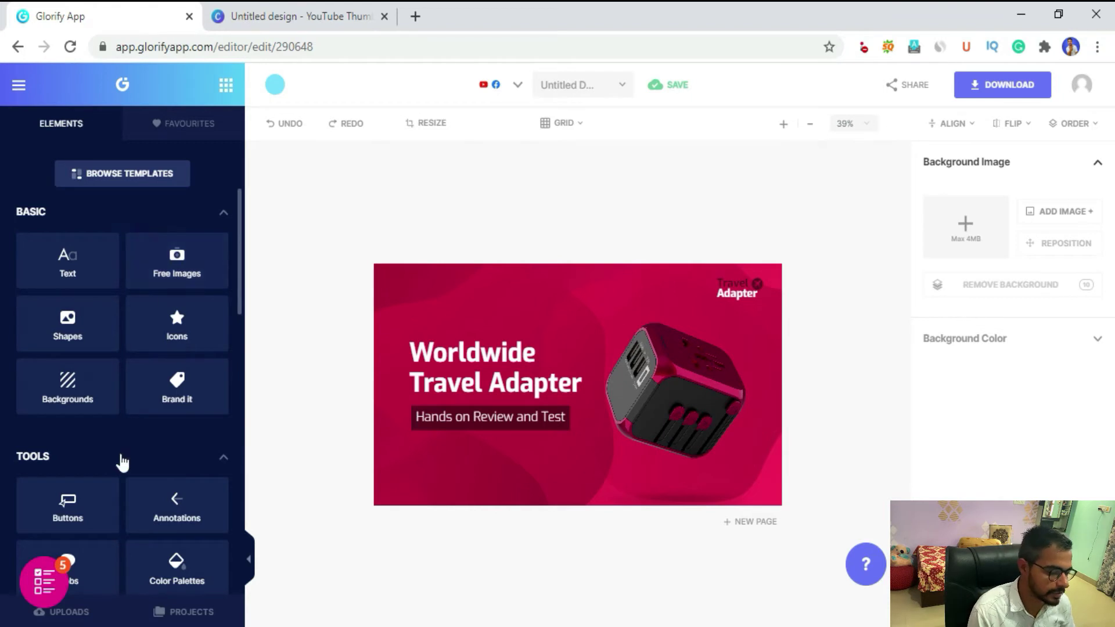
Look through the element categories for free photos, icons, effects and textures, and graphics and illustrations
{"action": "scroll", "coordinate": [120, 460], "scroll_direction": "down", "scroll_amount": 15}
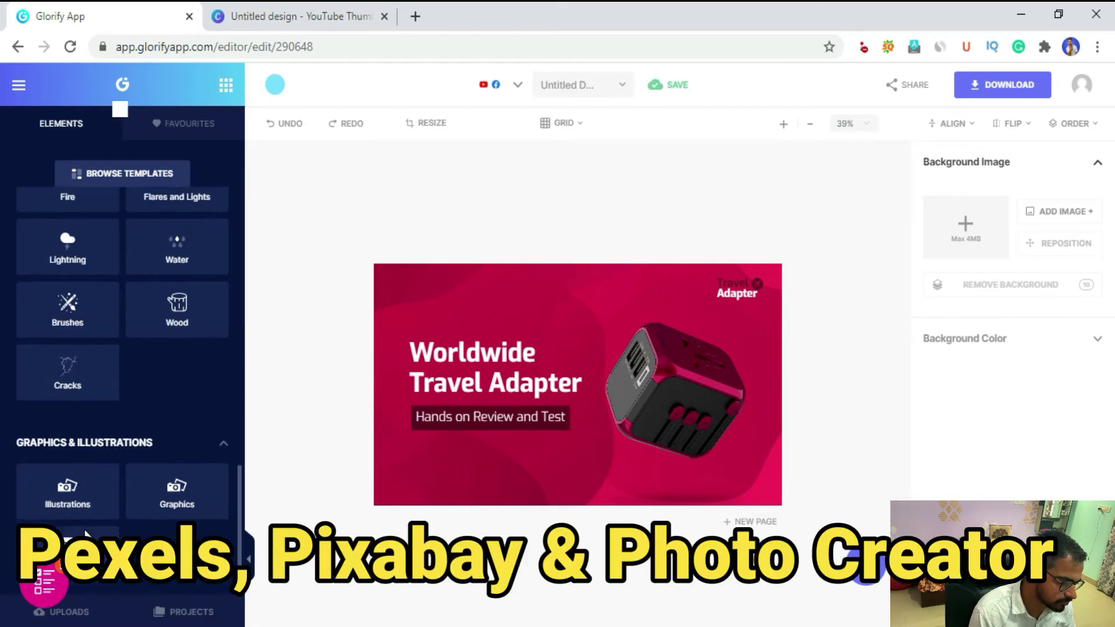
{"action": "scroll", "coordinate": [170, 292], "scroll_direction": "up", "scroll_amount": 6}
{"action": "scroll", "coordinate": [169, 291], "scroll_direction": "up", "scroll_amount": 3}
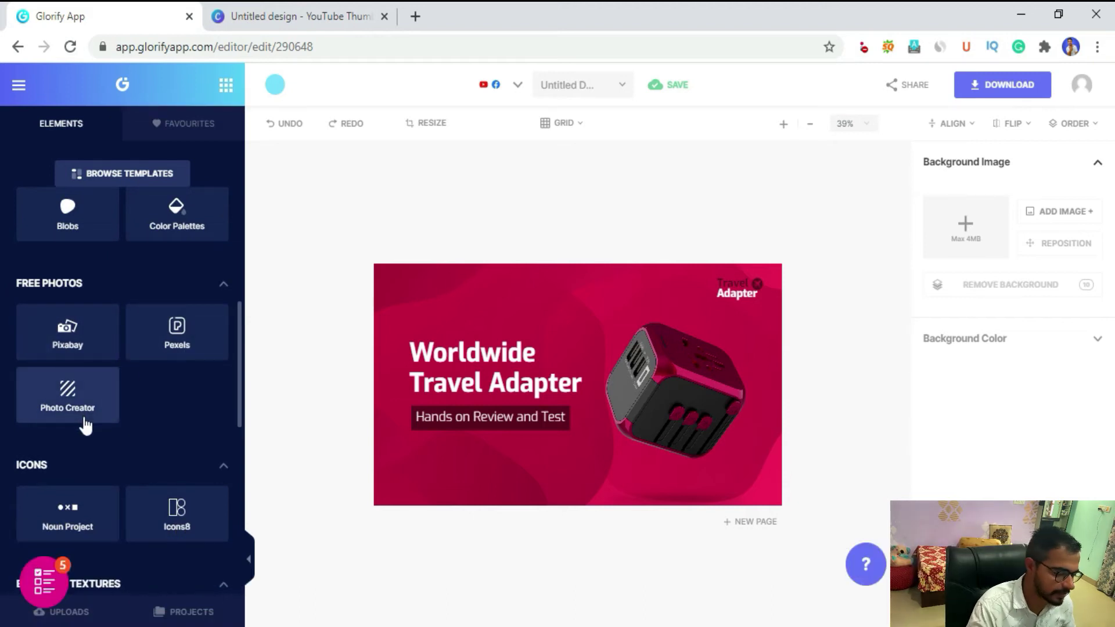
{"action": "scroll", "coordinate": [85, 425], "scroll_direction": "down", "scroll_amount": 3}
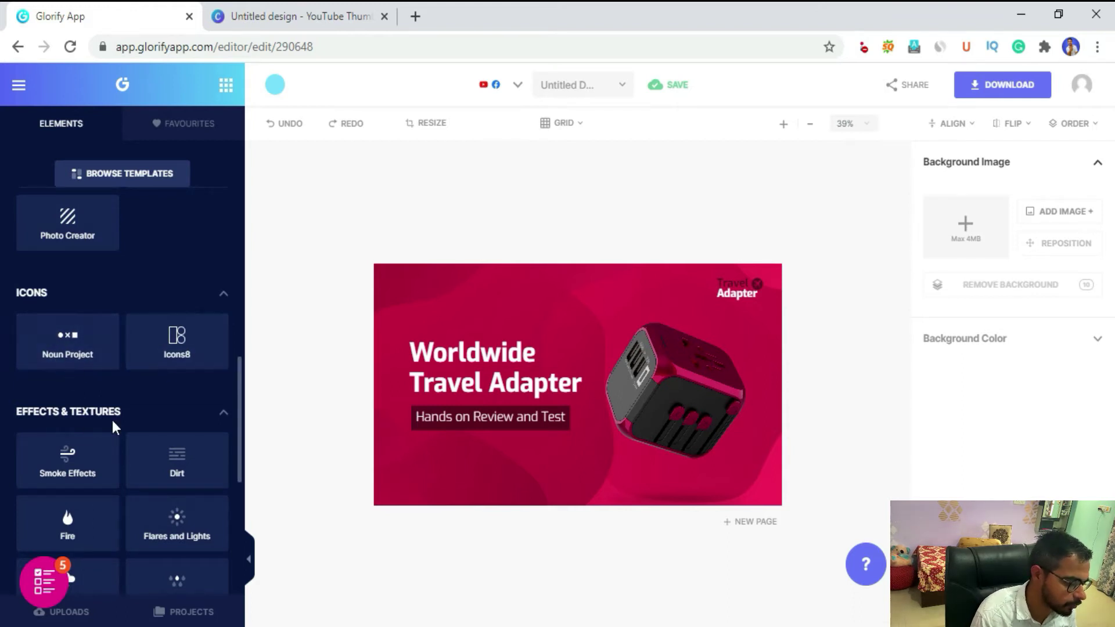
{"action": "scroll", "coordinate": [119, 422], "scroll_direction": "up", "scroll_amount": 3}
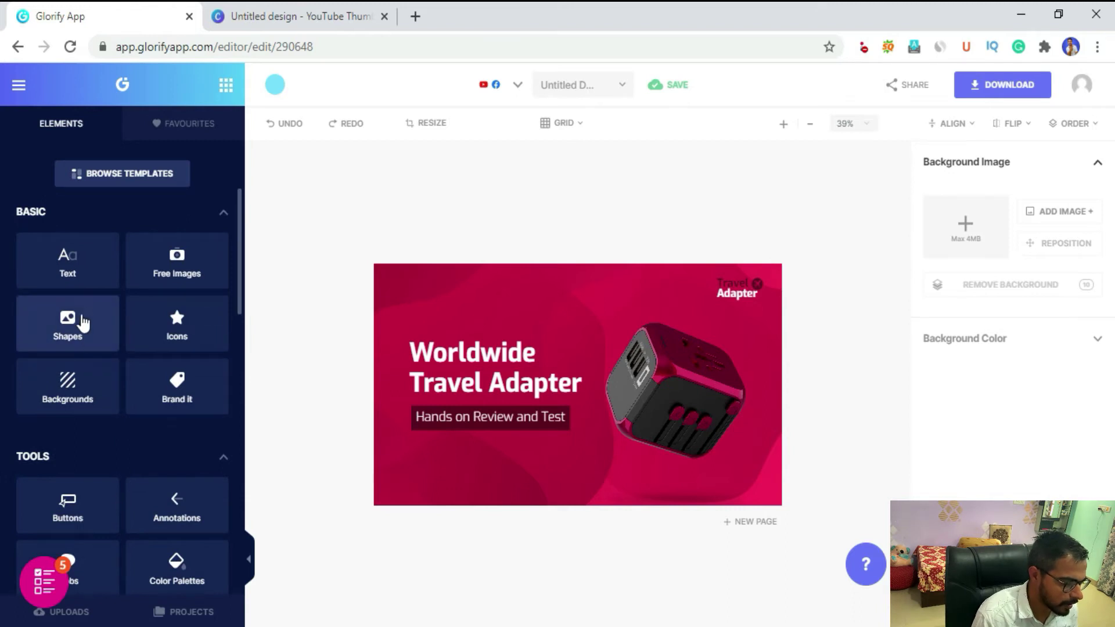
Add a square from the basic shapes to the thumbnail and give its fill a gradient radiating from the center
{"action": "left_click", "coordinate": [49, 336]}
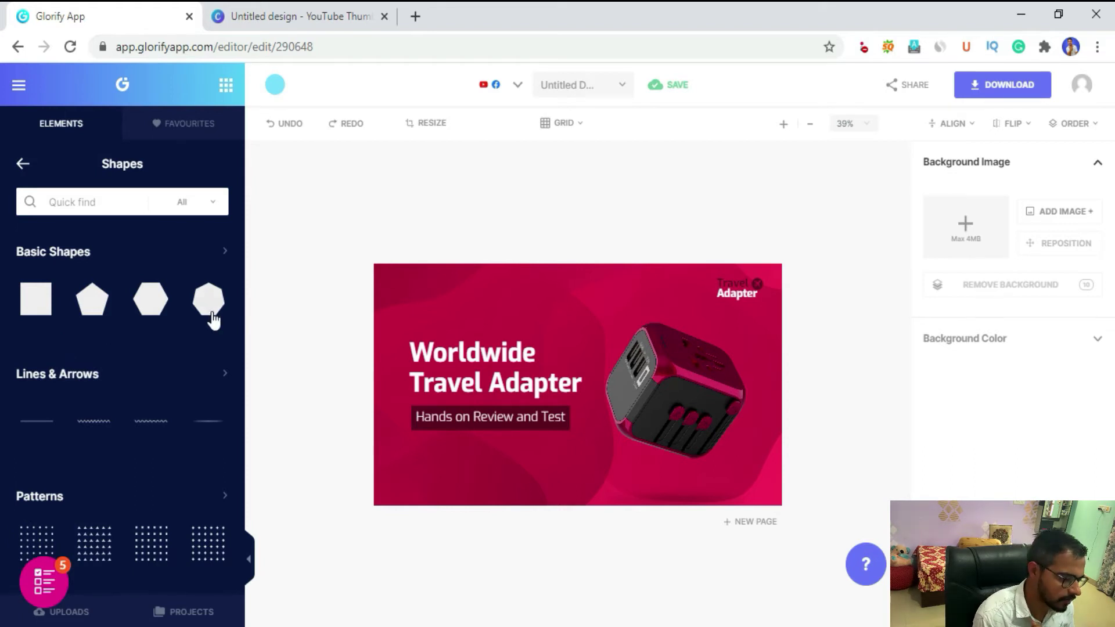
{"action": "left_click", "coordinate": [37, 302]}
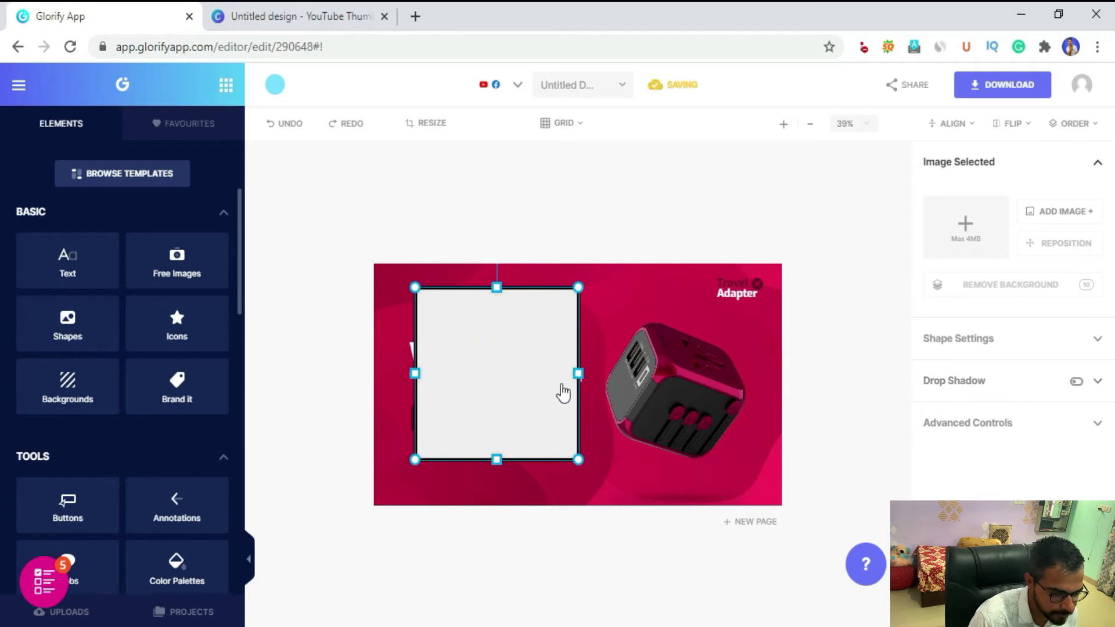
{"action": "left_click", "coordinate": [1099, 342]}
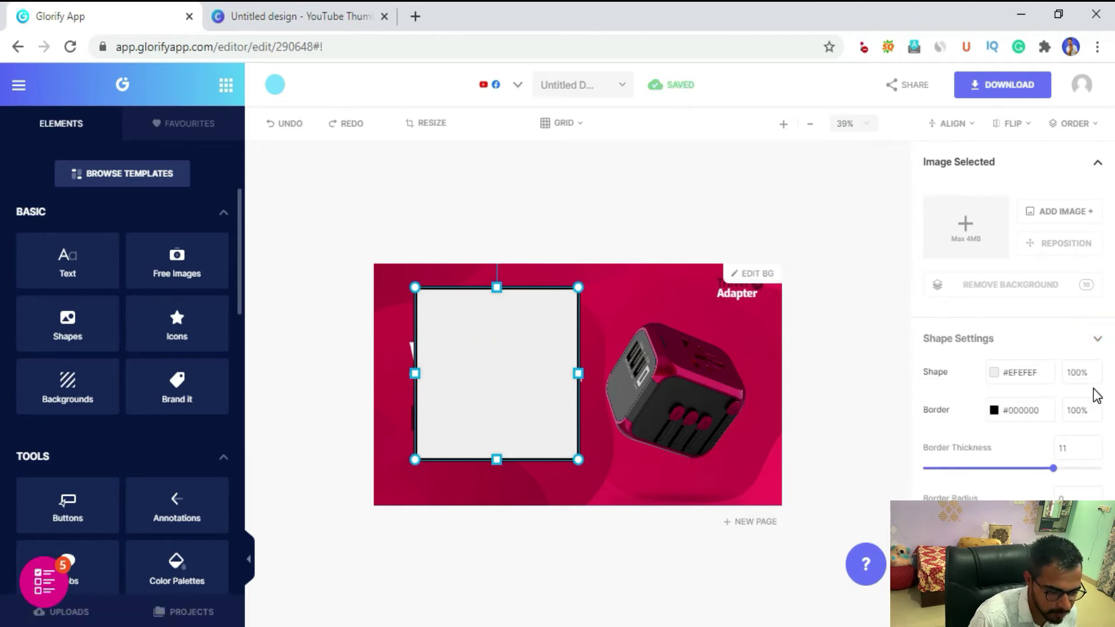
{"action": "left_click", "coordinate": [995, 375]}
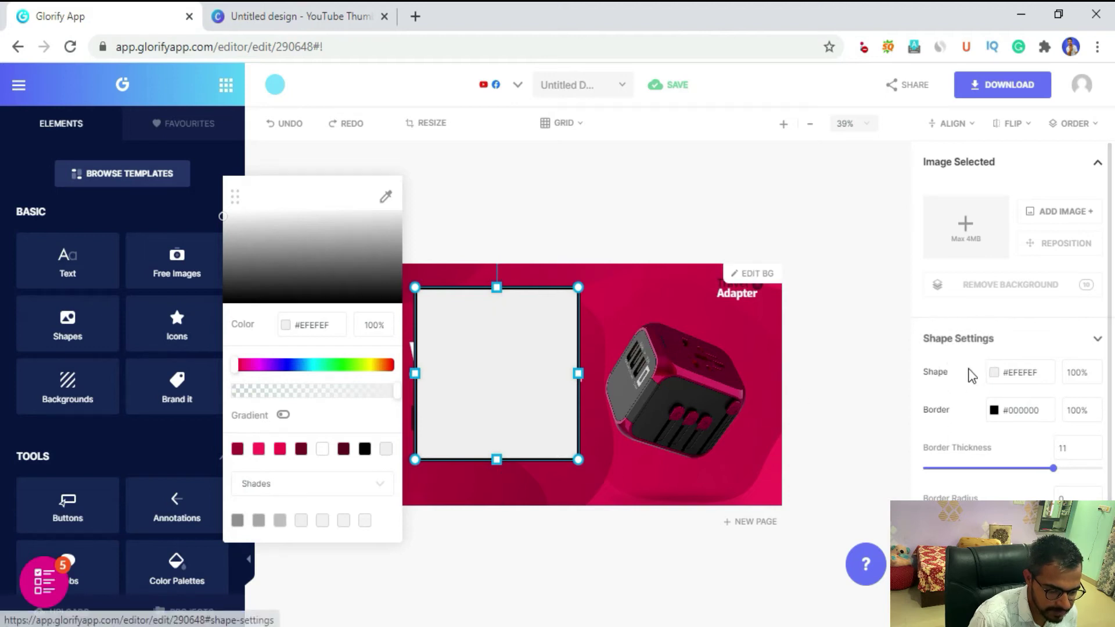
{"action": "left_click", "coordinate": [283, 415]}
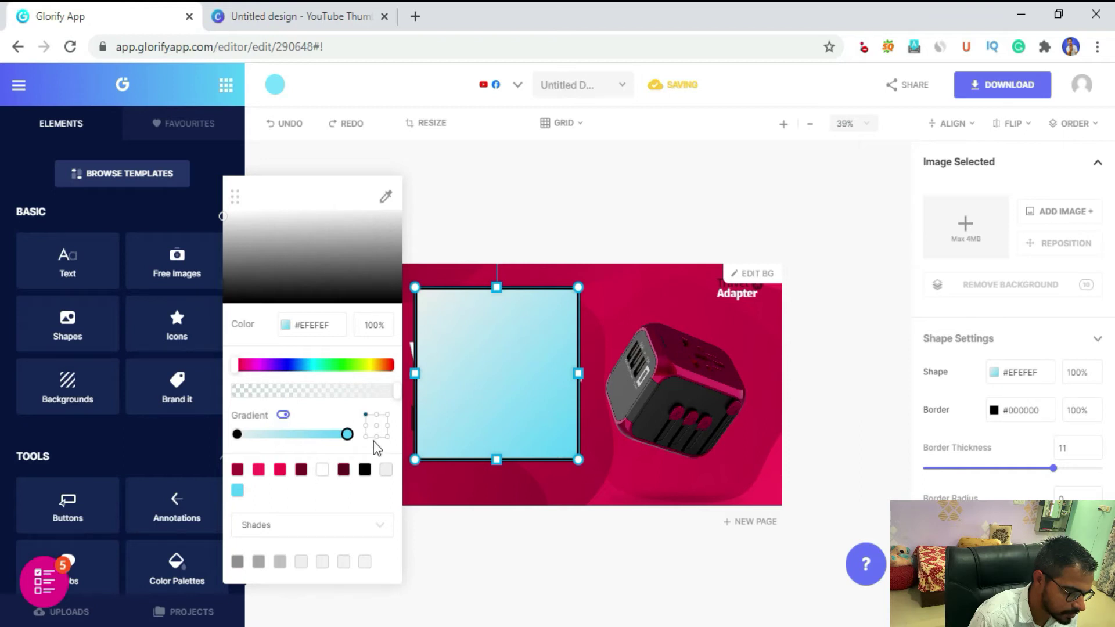
{"action": "left_click", "coordinate": [376, 426]}
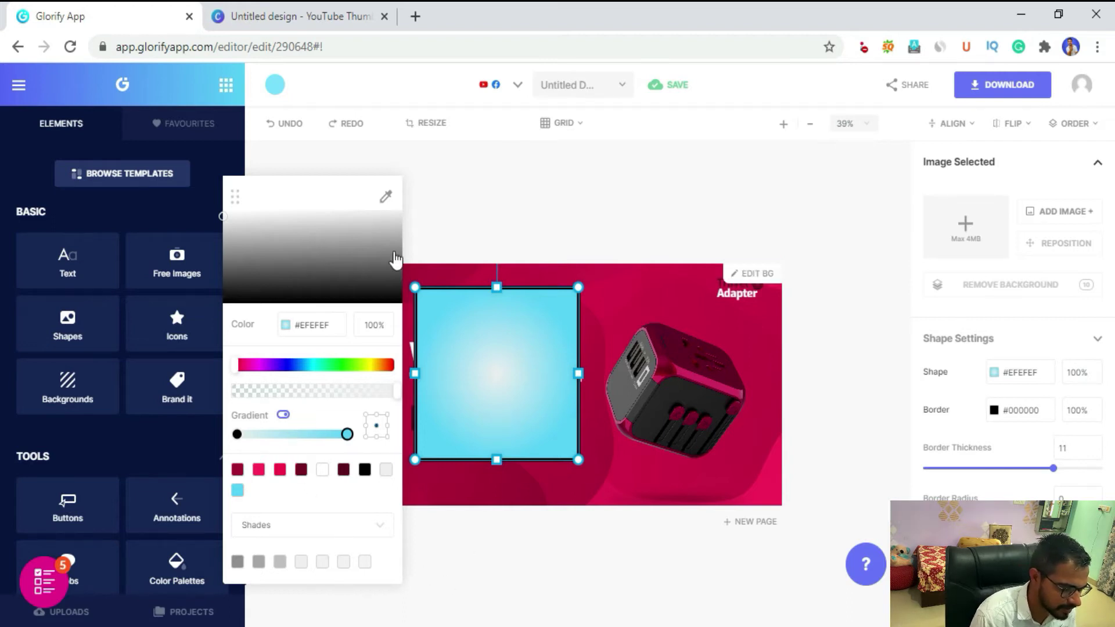
Close the color picker and delete the gradient-filled square from the thumbnail
{"action": "left_click", "coordinate": [552, 204]}
{"action": "left_click", "coordinate": [465, 378]}
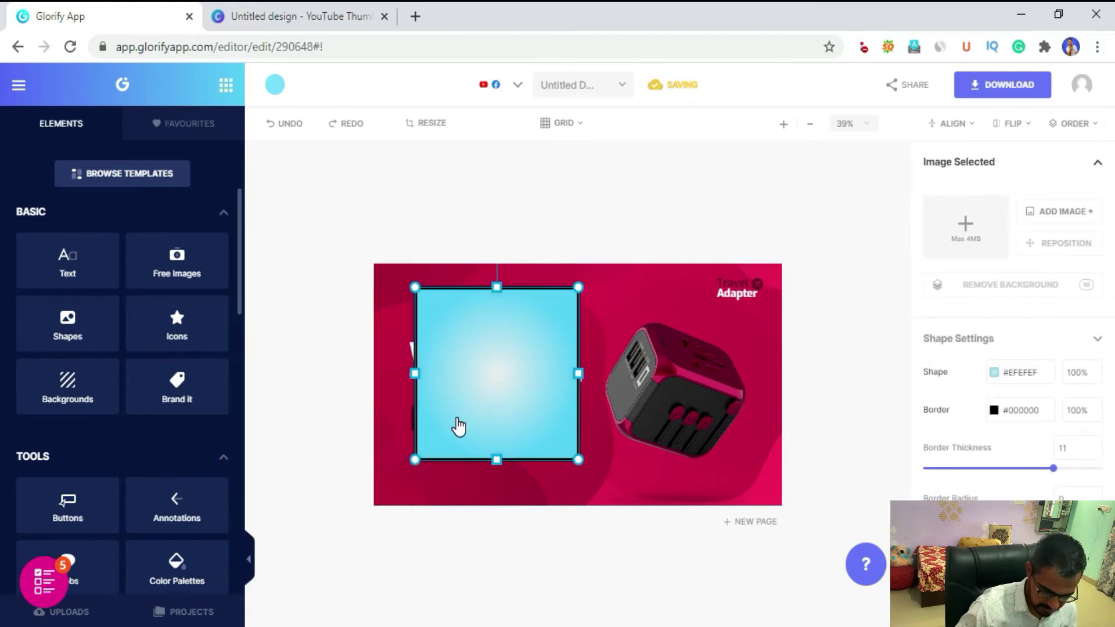
{"action": "key", "text": "Delete"}
Add a new Buy Now button in the upper-left area of the thumbnail and delete it again
{"action": "scroll", "coordinate": [204, 353], "scroll_direction": "down", "scroll_amount": 3}
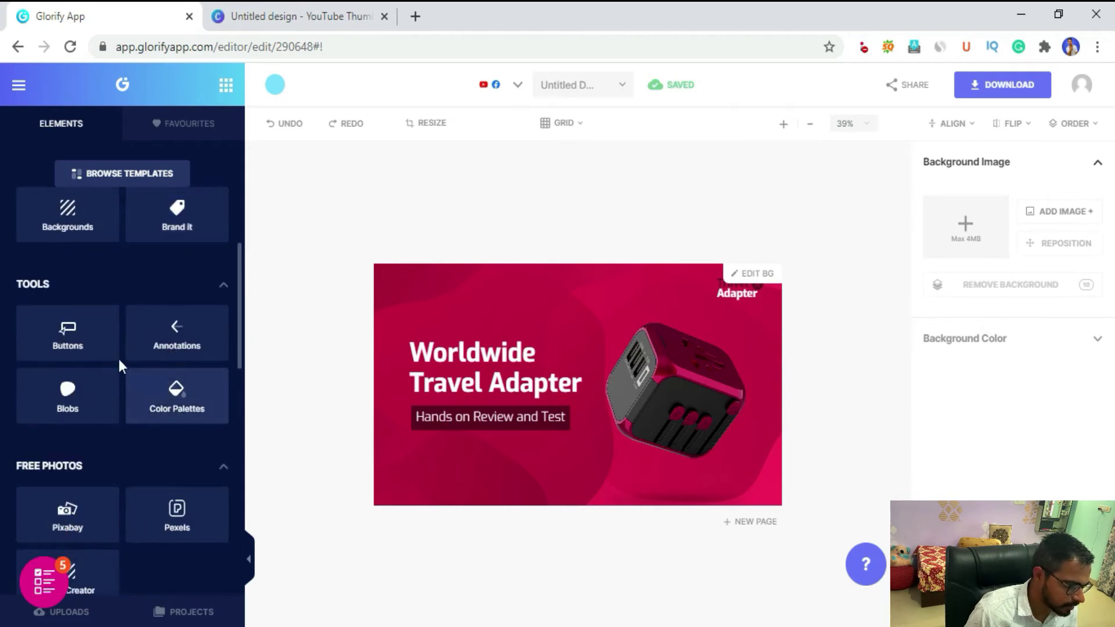
{"action": "left_click", "coordinate": [79, 342]}
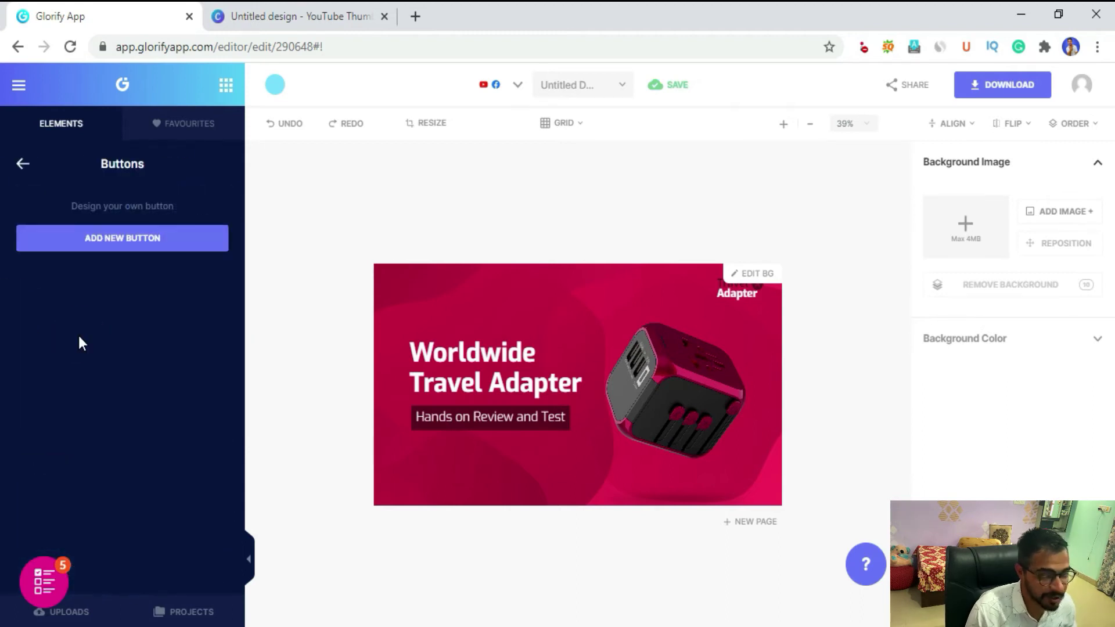
{"action": "left_click", "coordinate": [112, 250]}
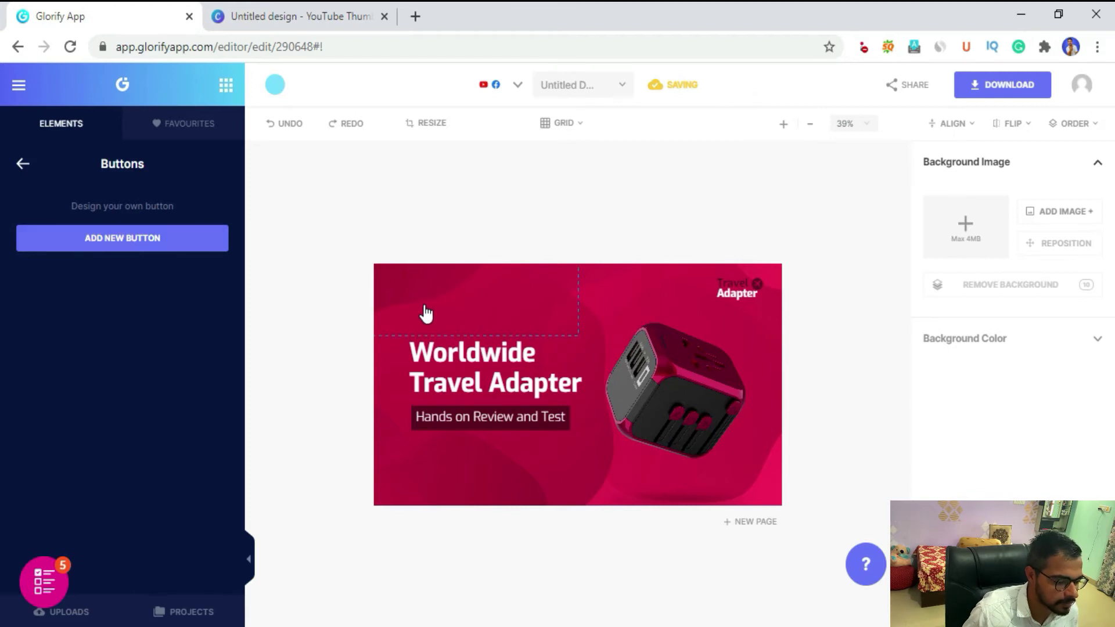
{"action": "left_click", "coordinate": [105, 244]}
{"action": "left_click_drag", "start_coordinate": [503, 349], "coordinate": [460, 317]}
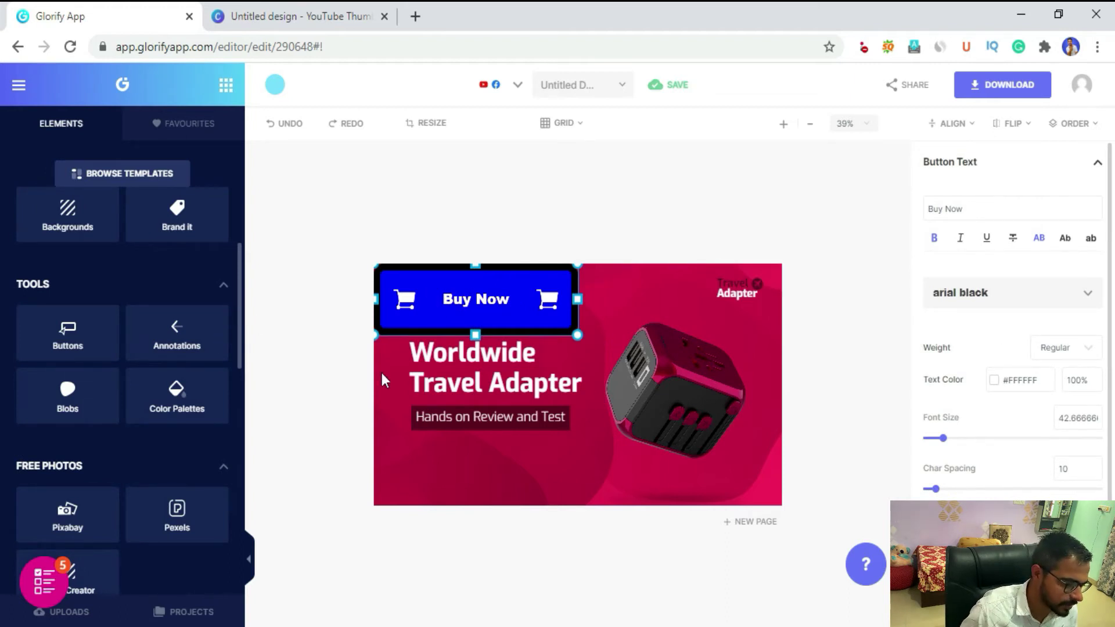
{"action": "key", "text": "Delete"}
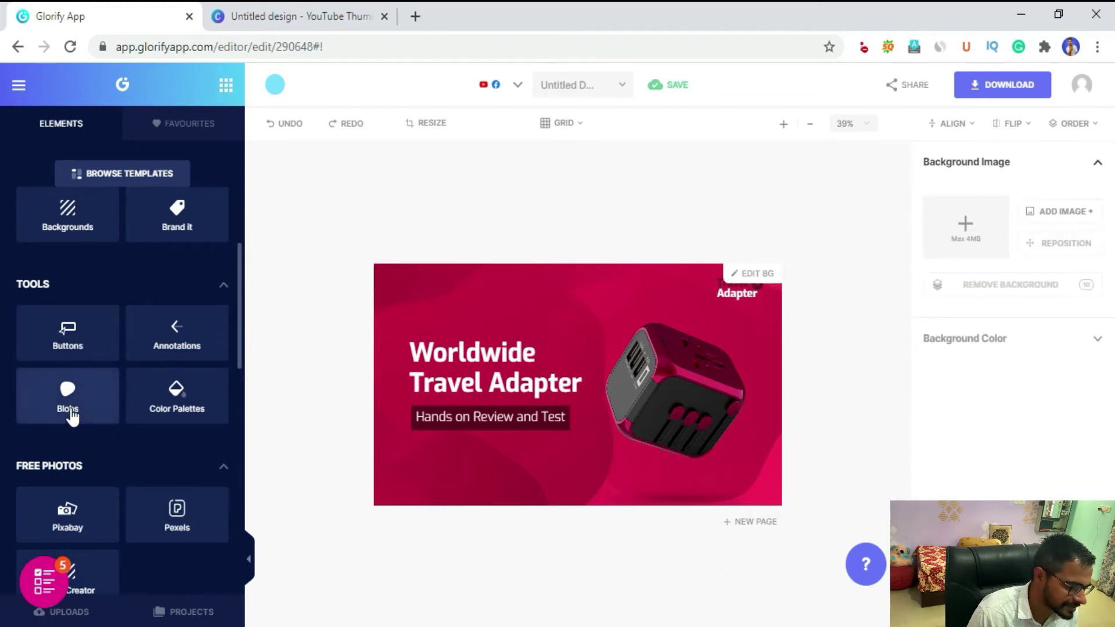
Try out the Blob Maker with a red blob at complexity 7 and 6, and leave it without adding the blob
{"action": "left_click", "coordinate": [70, 409]}
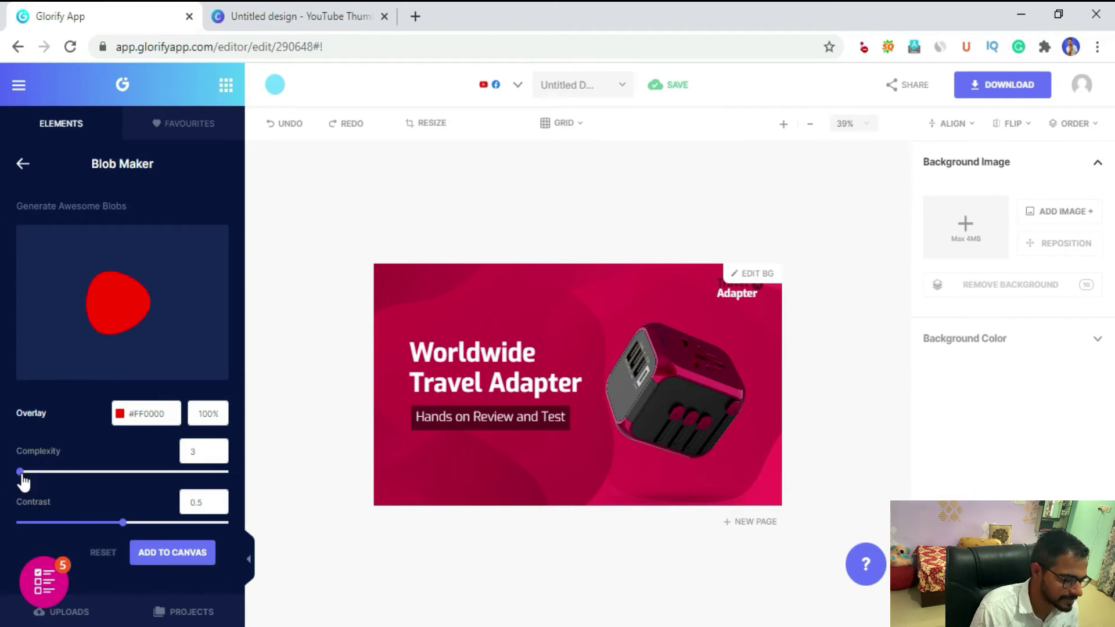
{"action": "left_click_drag", "start_coordinate": [22, 476], "coordinate": [54, 477]}
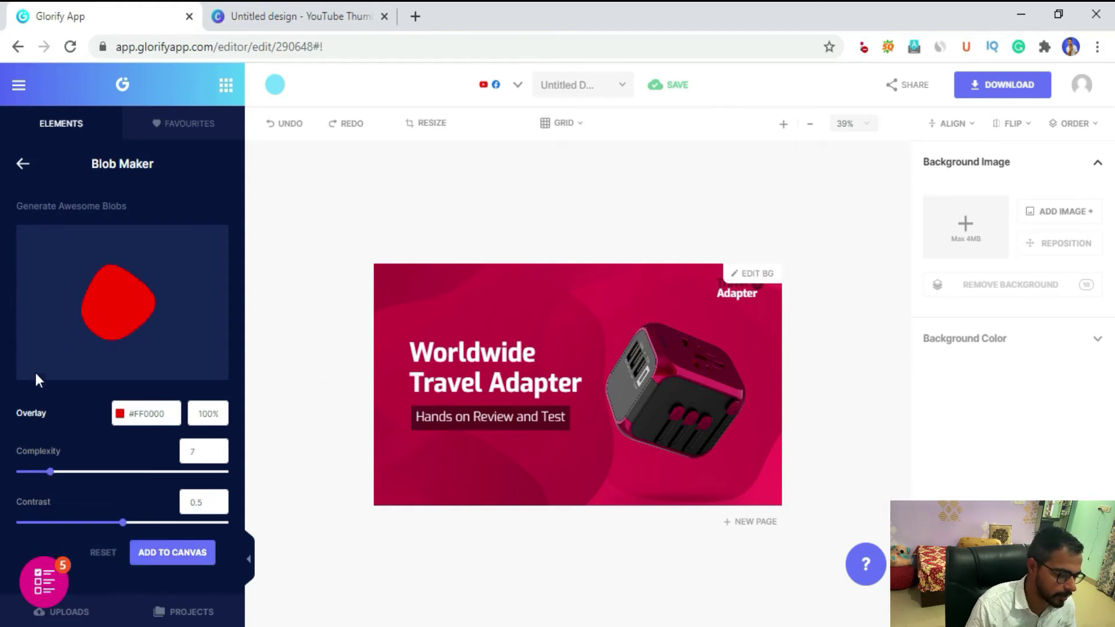
{"action": "mouse_move", "coordinate": [54, 481]}
{"action": "left_mouse_down"}
{"action": "mouse_move", "coordinate": [119, 480]}
{"action": "mouse_move", "coordinate": [49, 481]}
{"action": "left_mouse_up"}
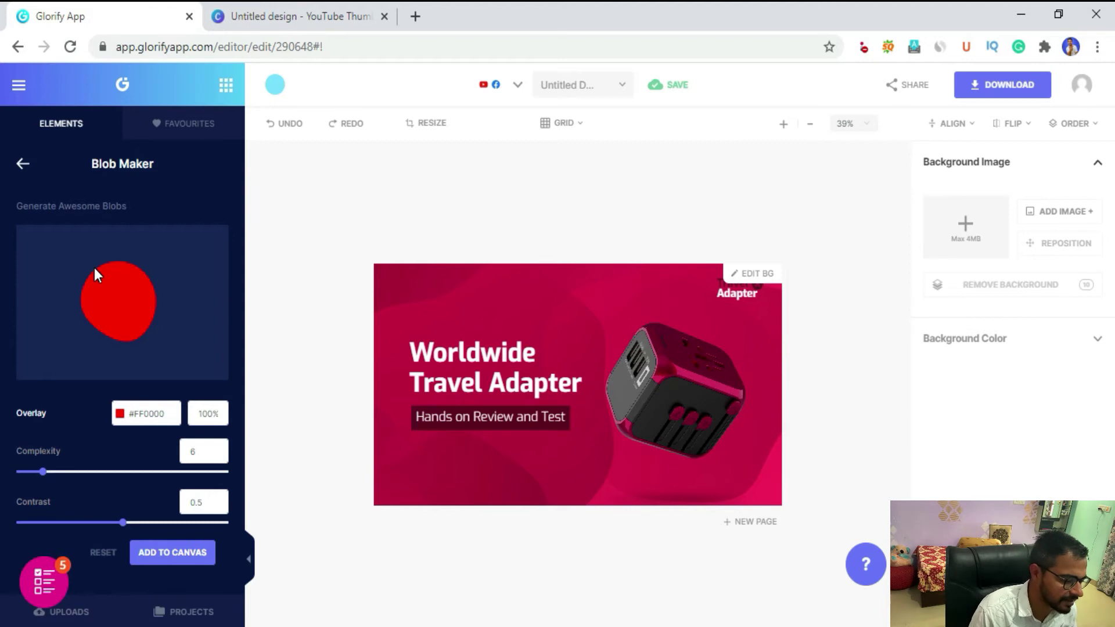
{"action": "left_click", "coordinate": [22, 166]}
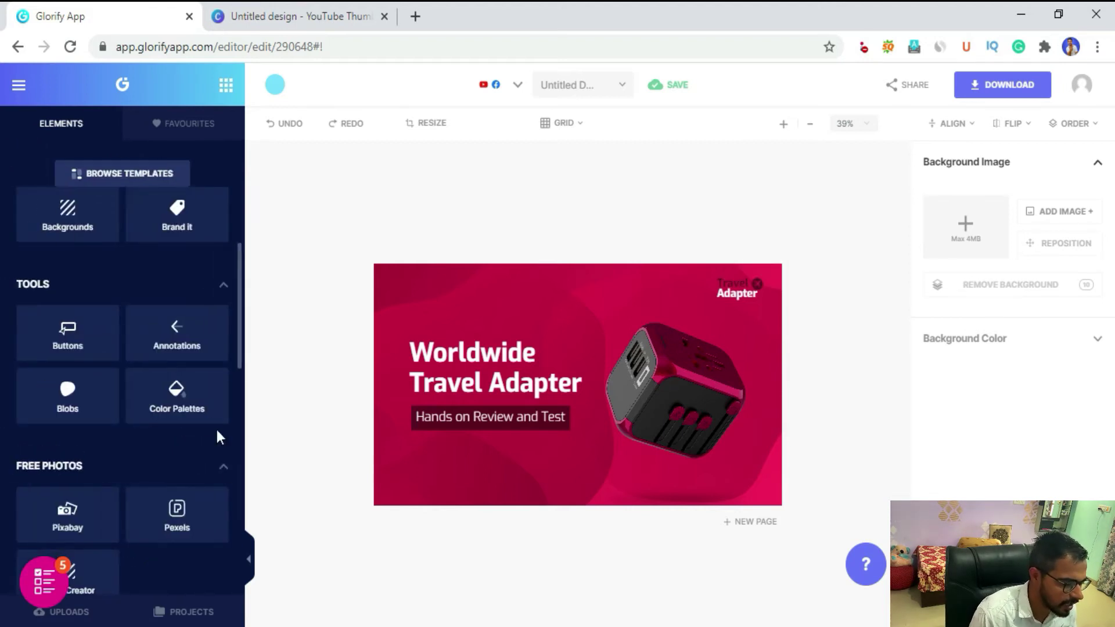
Look over the annotation styles and browse the element categories from the basic ones to effects and textures
{"action": "left_click", "coordinate": [168, 355]}
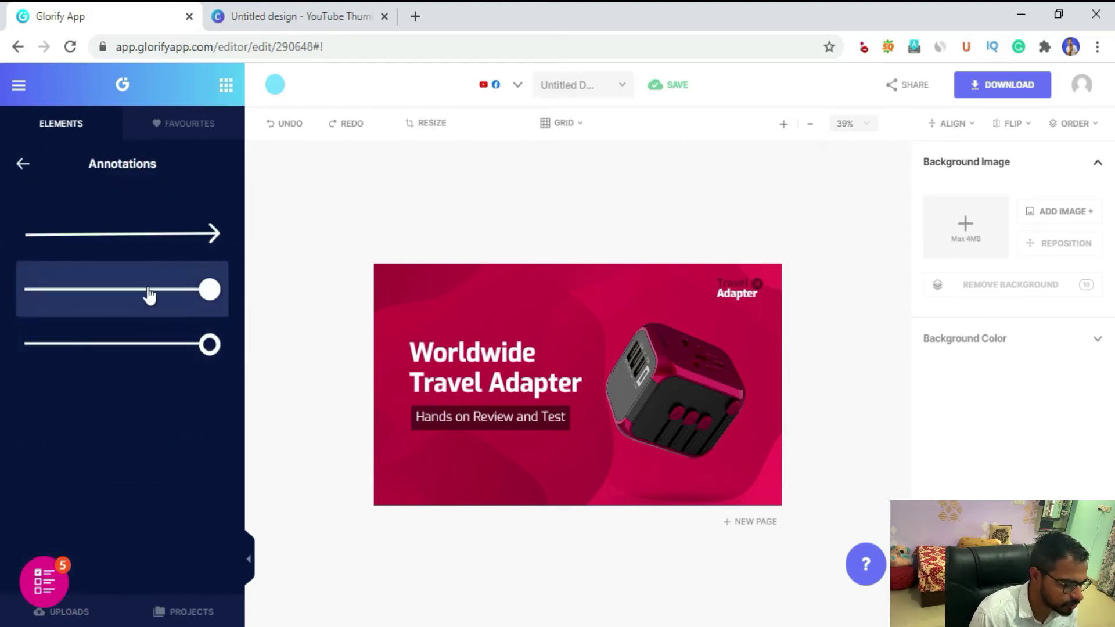
{"action": "left_click", "coordinate": [22, 164]}
{"action": "scroll", "coordinate": [93, 325], "scroll_direction": "up", "scroll_amount": 3}
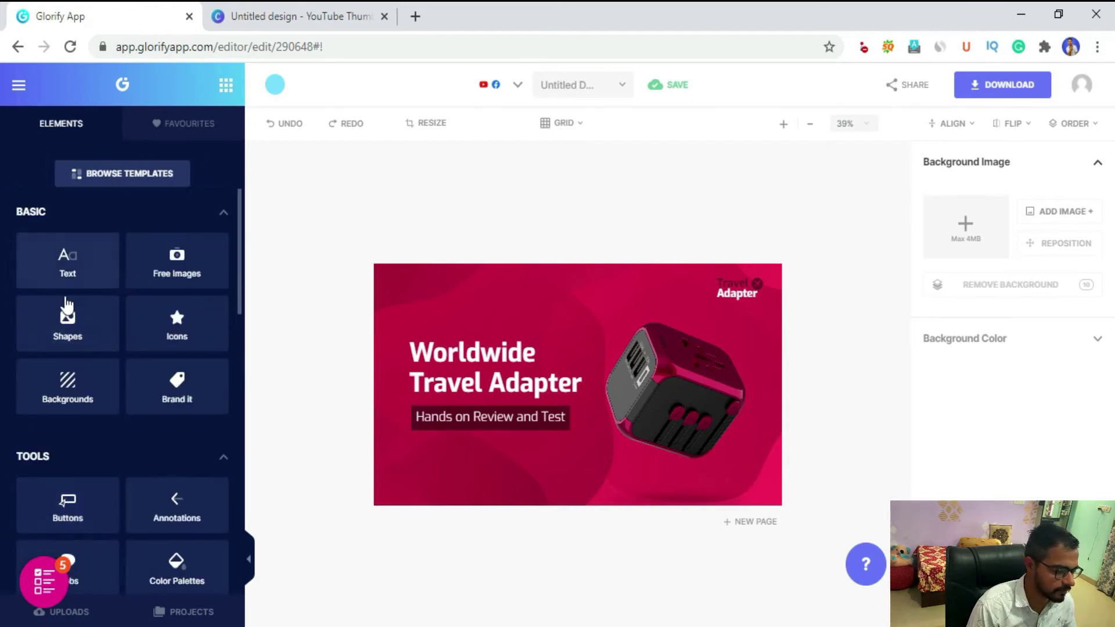
{"action": "scroll", "coordinate": [77, 398], "scroll_direction": "down", "scroll_amount": 4}
{"action": "scroll", "coordinate": [75, 401], "scroll_direction": "down", "scroll_amount": 6}
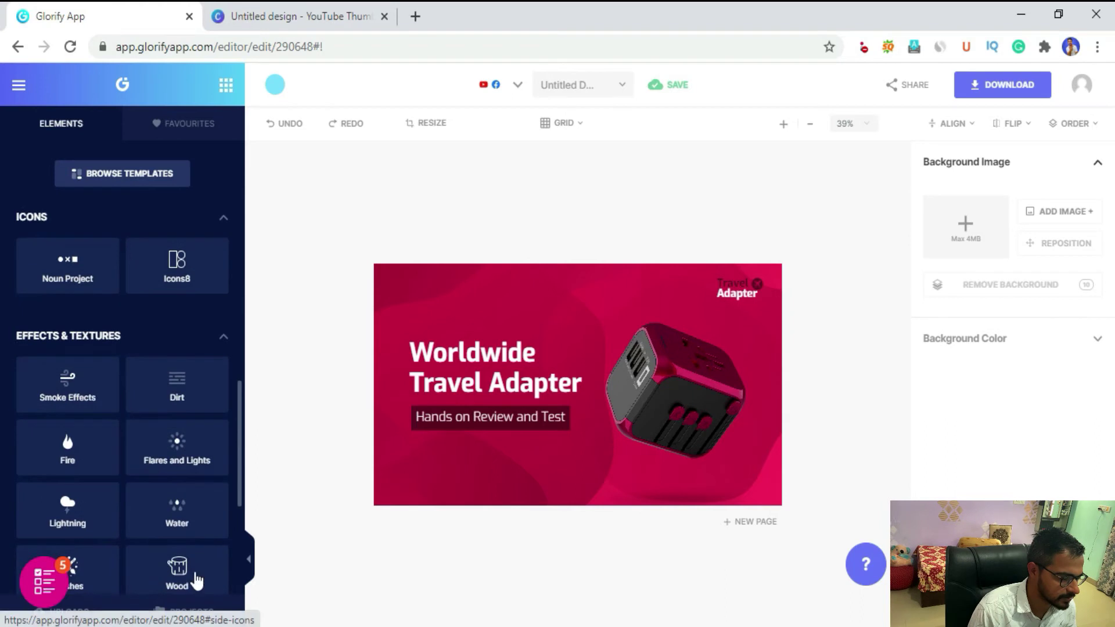
{"action": "scroll", "coordinate": [132, 423], "scroll_direction": "down", "scroll_amount": 3}
{"action": "scroll", "coordinate": [73, 291], "scroll_direction": "up", "scroll_amount": 2}
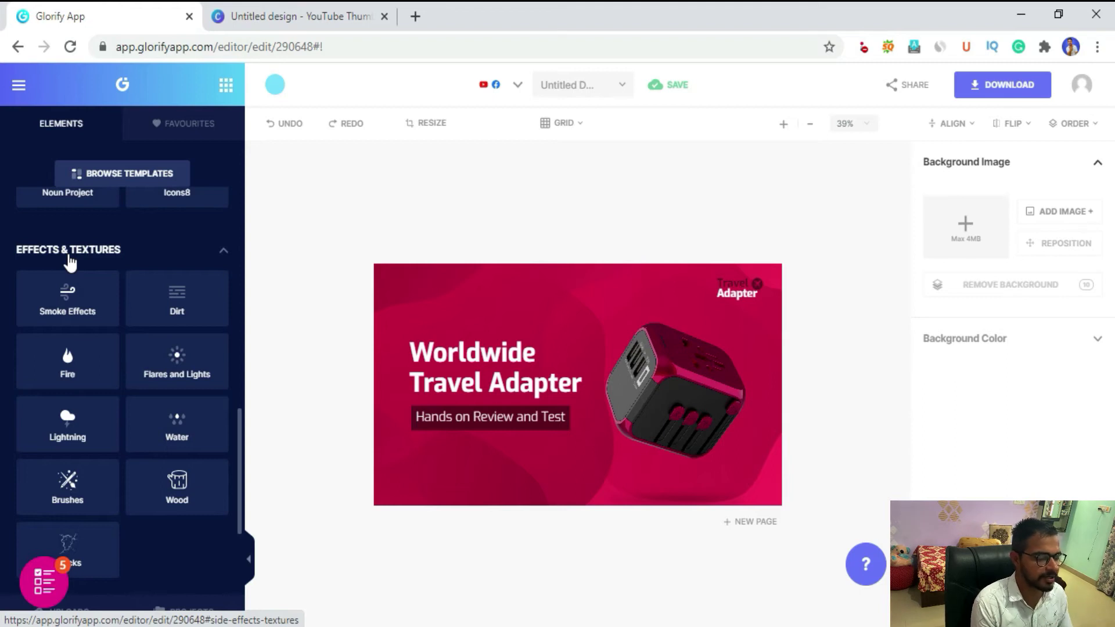
Place a light-ray effect from Flares and Lights over the headline of the thumbnail
{"action": "left_click", "coordinate": [177, 363]}
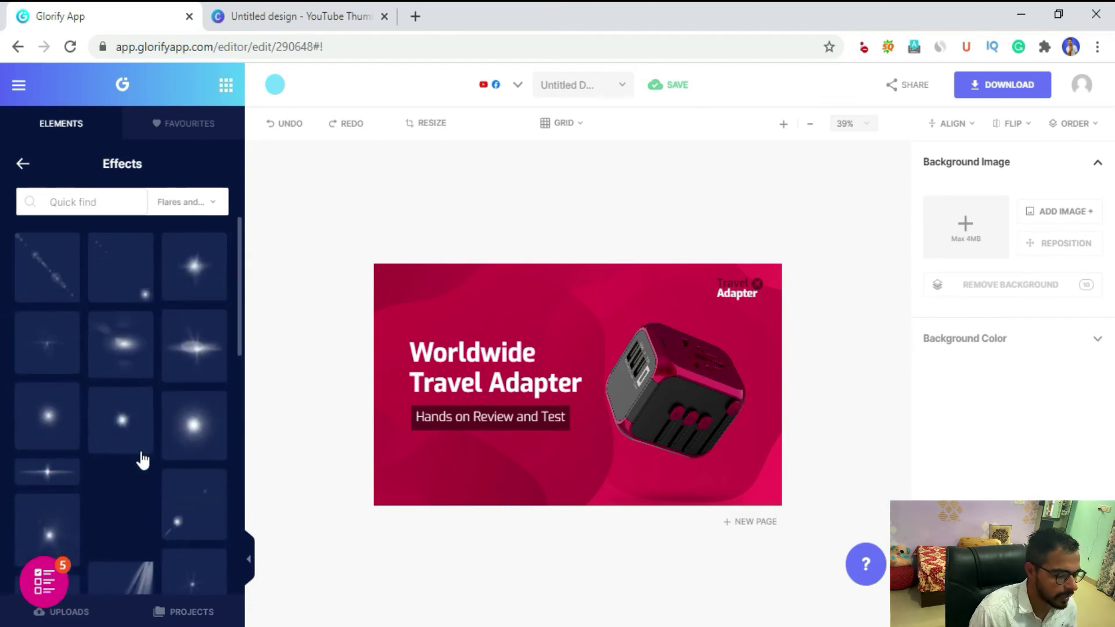
{"action": "scroll", "coordinate": [113, 471], "scroll_direction": "down", "scroll_amount": 4}
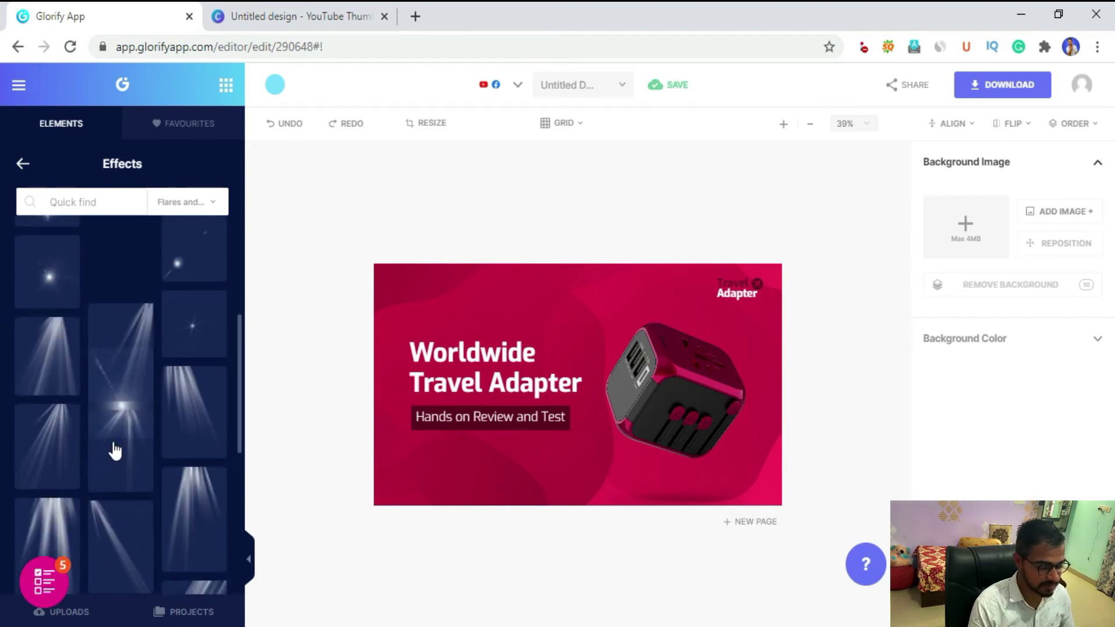
{"action": "left_click_drag", "start_coordinate": [199, 416], "coordinate": [530, 323]}
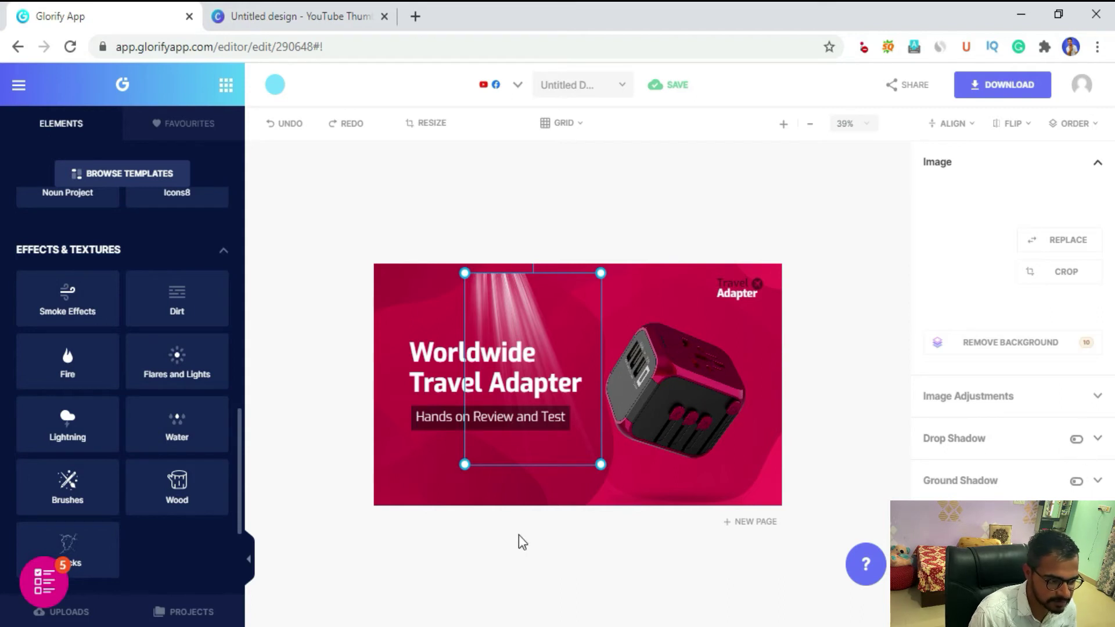
{"action": "left_click", "coordinate": [348, 16]}
{"action": "left_click", "coordinate": [67, 12]}
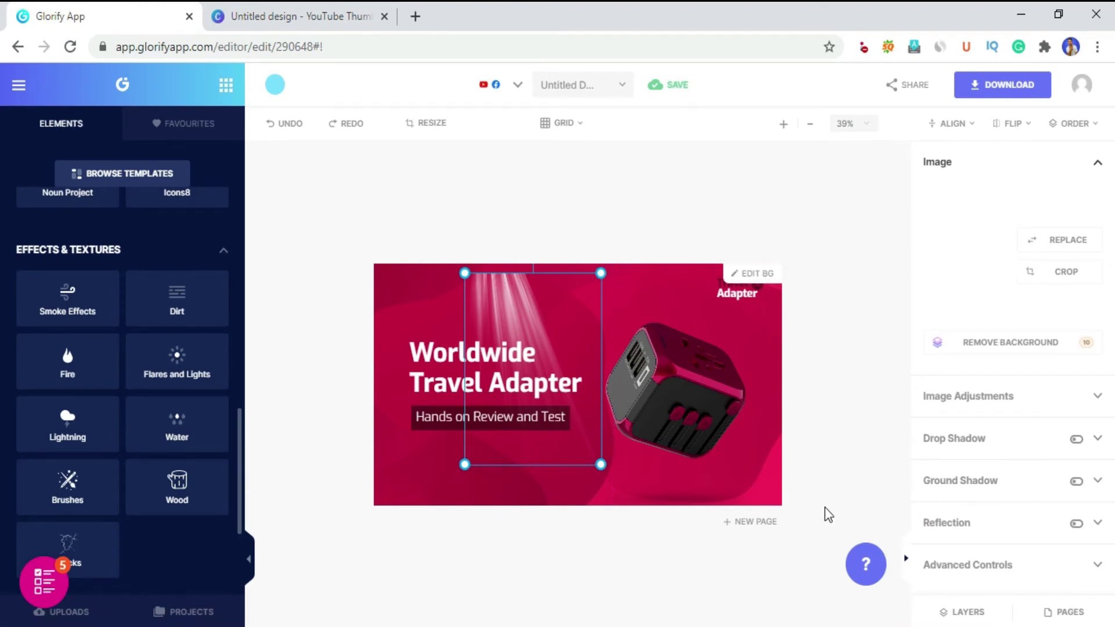
Try a different overlay color on the light-ray effect and delete the effect from the thumbnail
{"action": "left_click", "coordinate": [1097, 397]}
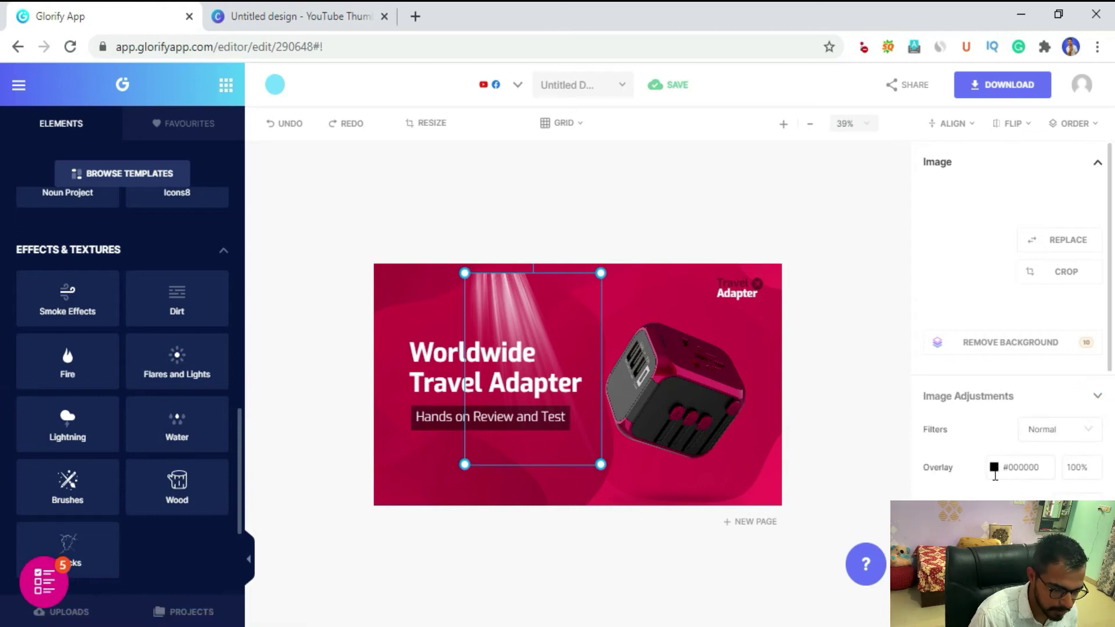
{"action": "left_click", "coordinate": [993, 468]}
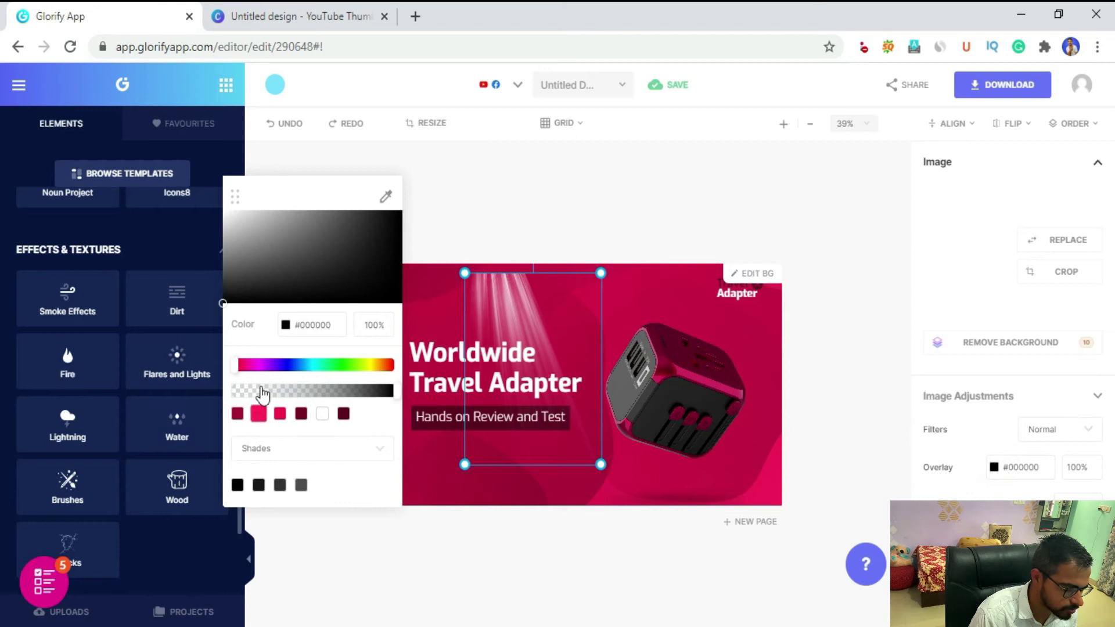
{"action": "mouse_move", "coordinate": [277, 244]}
{"action": "left_mouse_down"}
{"action": "mouse_move", "coordinate": [261, 229]}
{"action": "mouse_move", "coordinate": [268, 221]}
{"action": "mouse_move", "coordinate": [326, 219]}
{"action": "left_mouse_up"}
{"action": "left_click", "coordinate": [552, 266]}
{"action": "left_click", "coordinate": [515, 301]}
{"action": "key", "text": "Delete"}
Look through the Fire and Water effects and the graphics and illustrations categories
{"action": "left_click", "coordinate": [79, 379]}
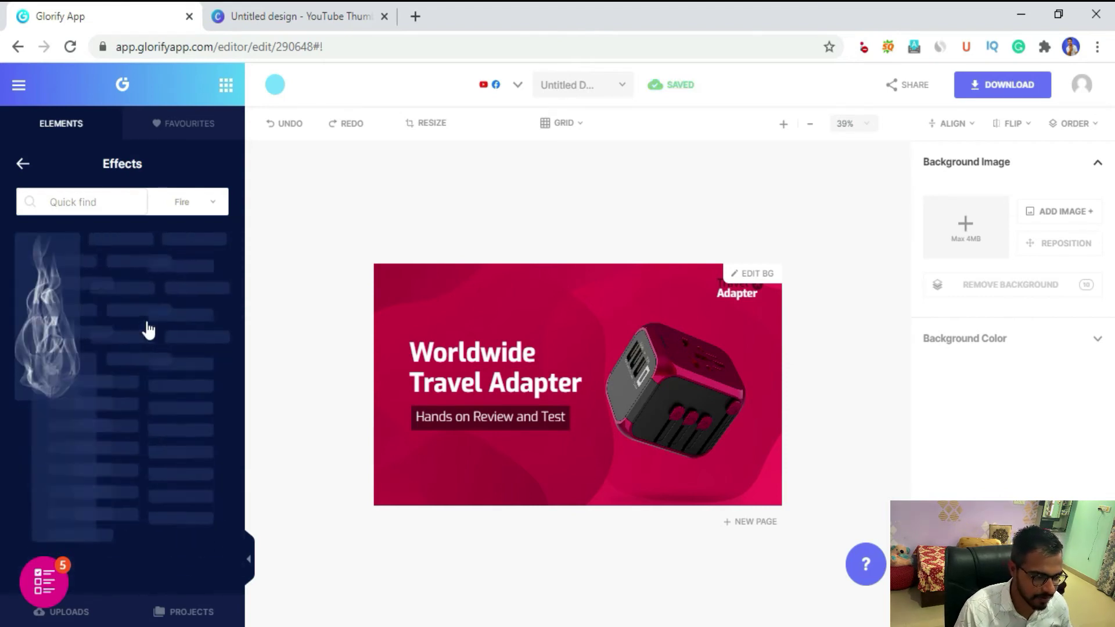
{"action": "scroll", "coordinate": [175, 418], "scroll_direction": "down", "scroll_amount": 5}
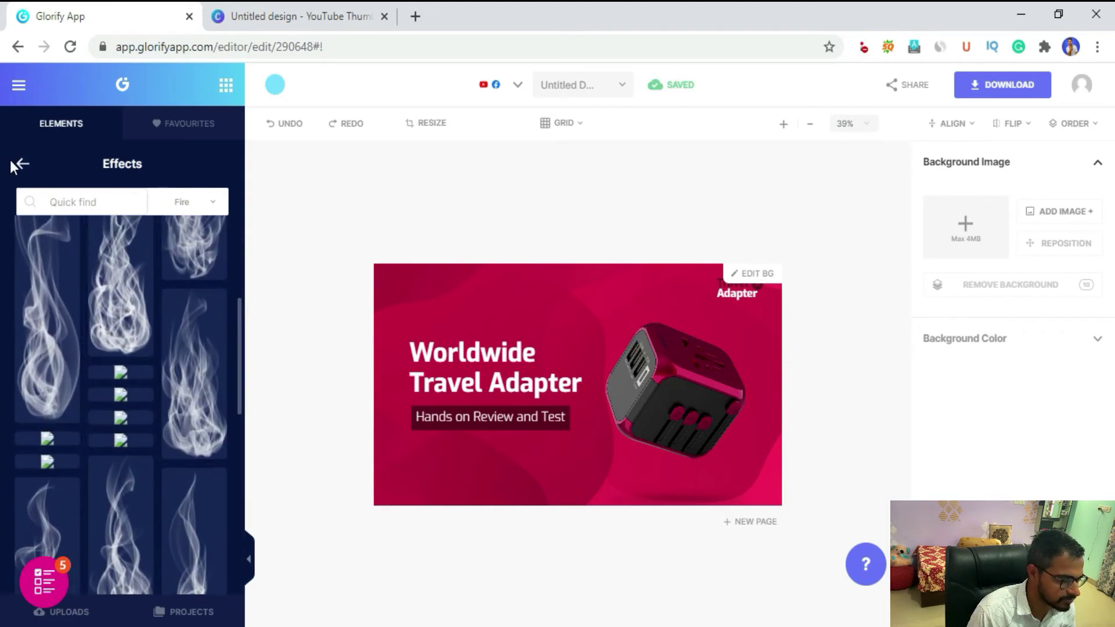
{"action": "left_click", "coordinate": [18, 166]}
{"action": "scroll", "coordinate": [113, 482], "scroll_direction": "down", "scroll_amount": 3}
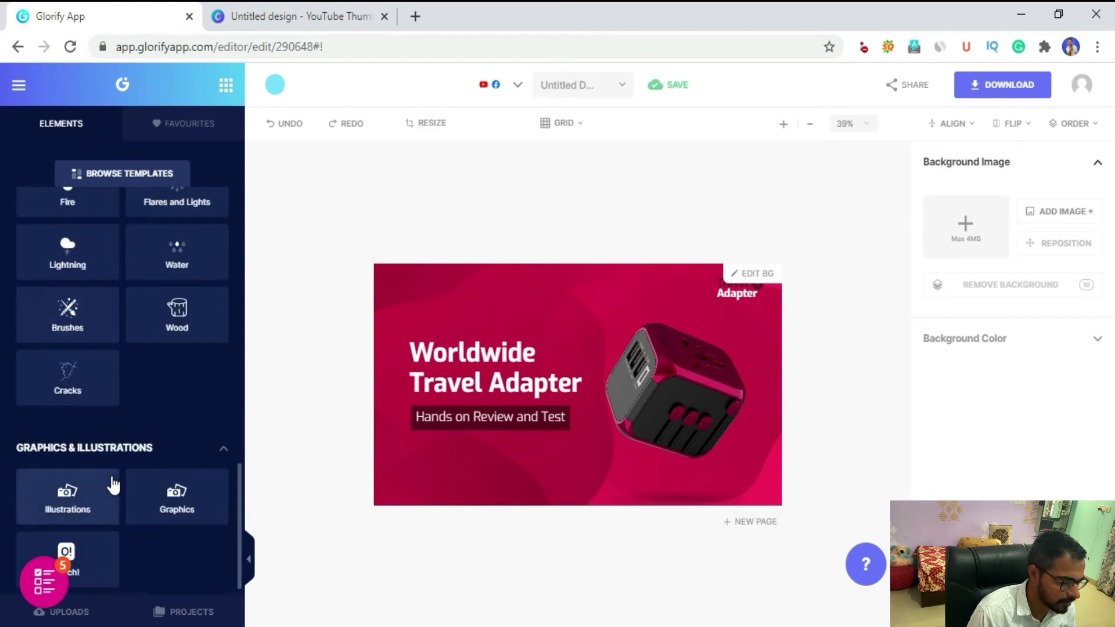
{"action": "scroll", "coordinate": [115, 319], "scroll_direction": "up", "scroll_amount": 3}
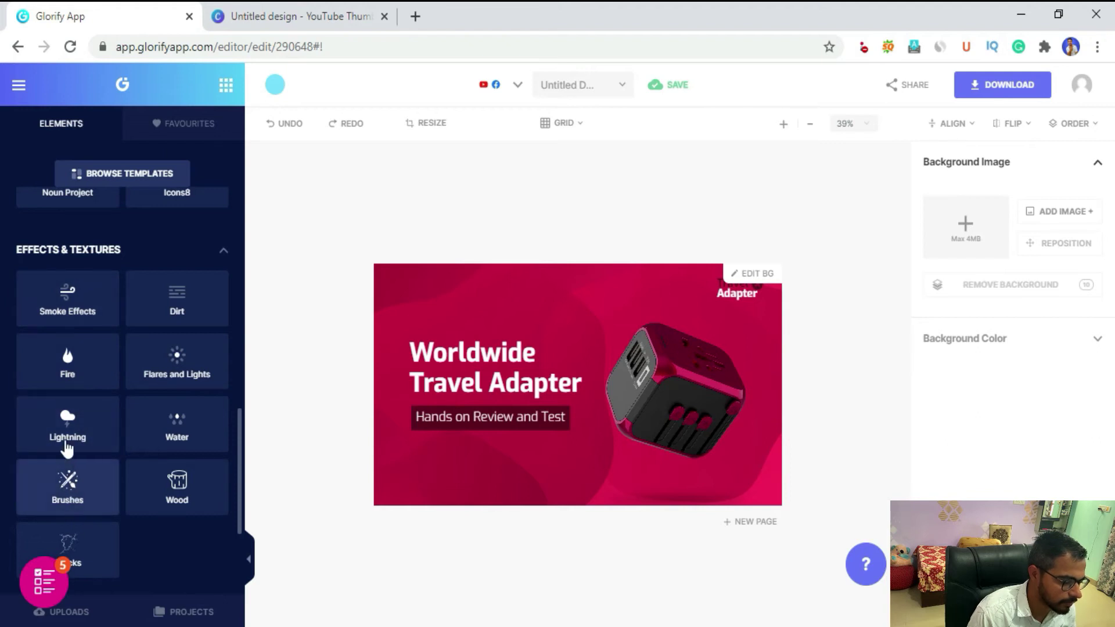
{"action": "left_click", "coordinate": [180, 427]}
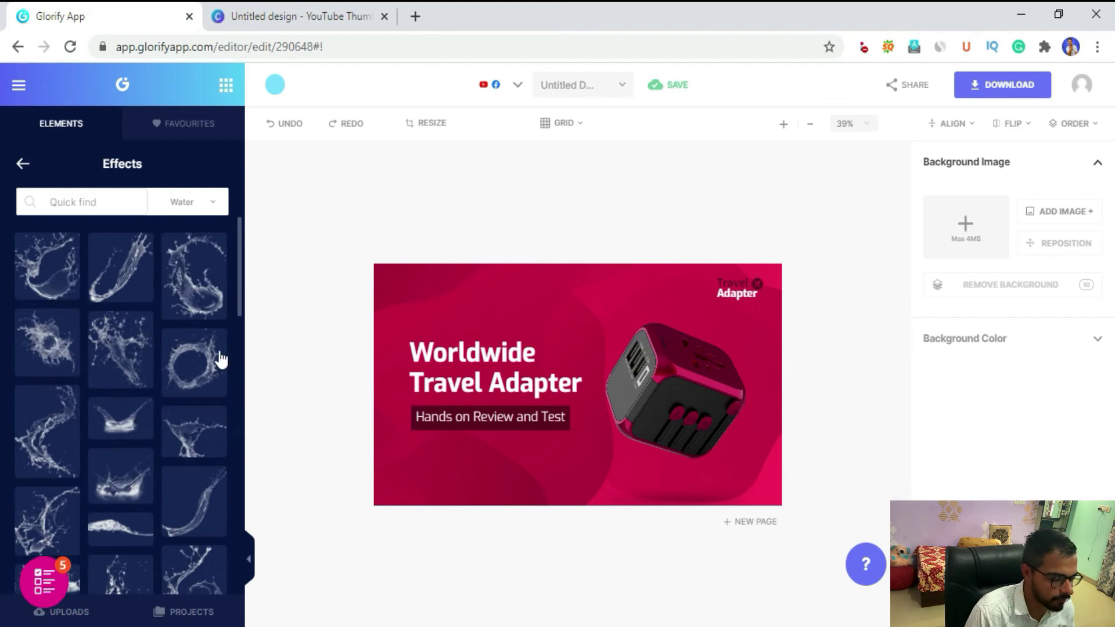
{"action": "left_click", "coordinate": [20, 168]}
{"action": "scroll", "coordinate": [137, 407], "scroll_direction": "down", "scroll_amount": 3}
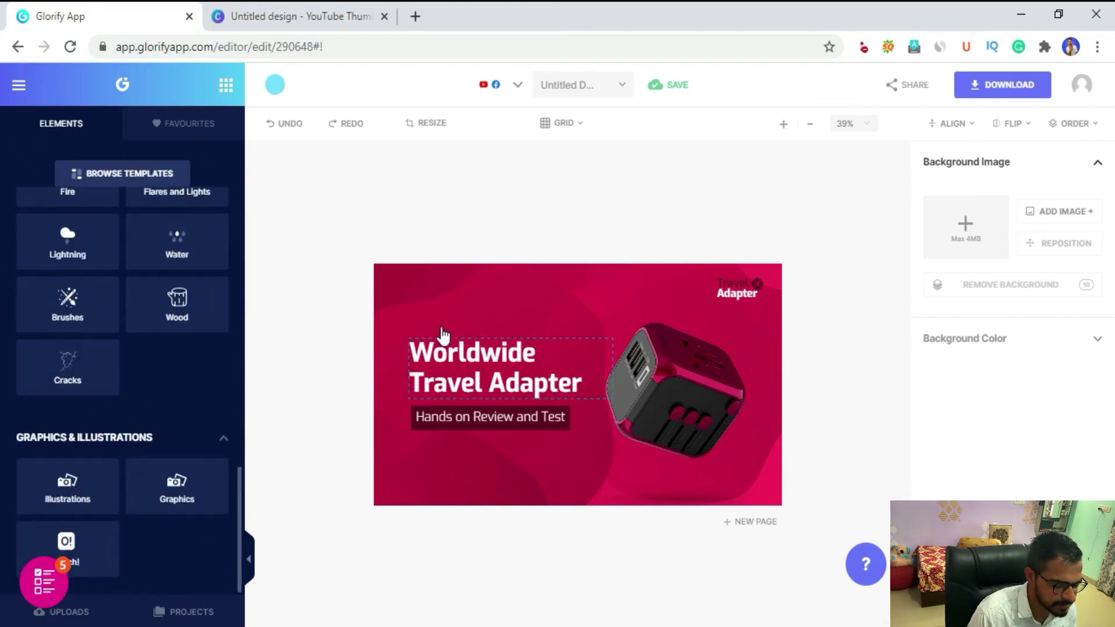
Select the travel adapter product image and view its image adjustment options
{"action": "left_click", "coordinate": [648, 371]}
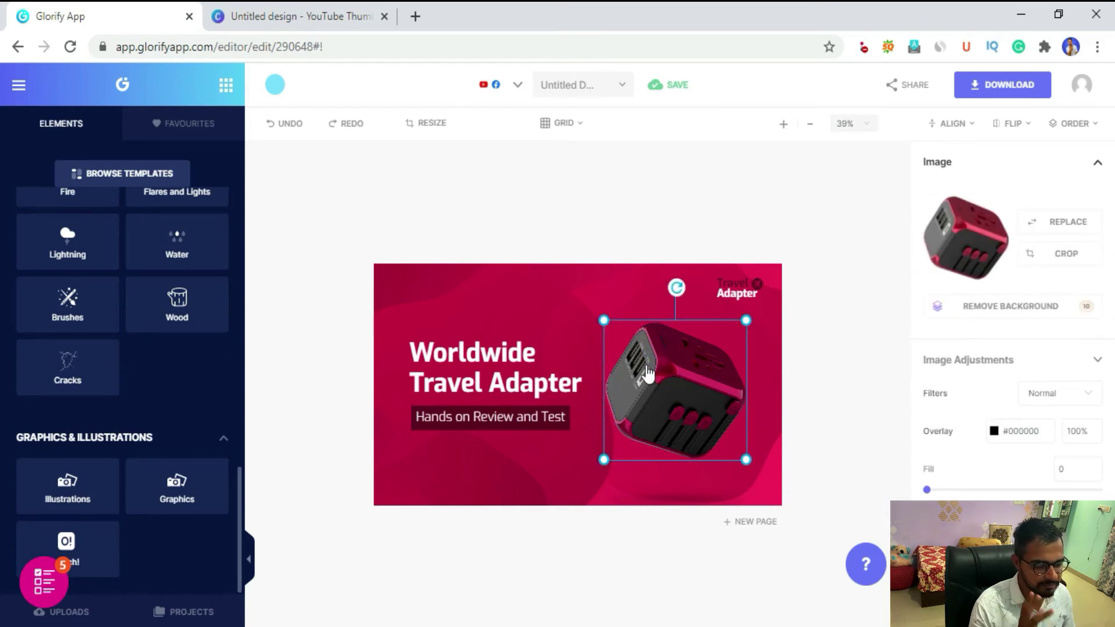
{"action": "left_click", "coordinate": [1086, 363]}
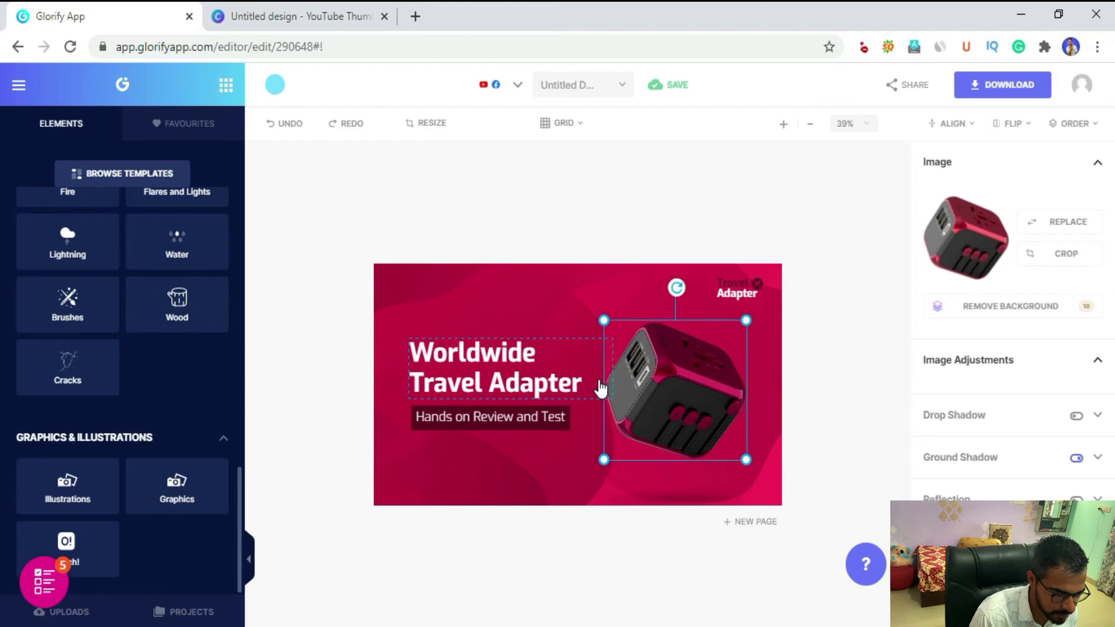
Switch to Canva, add the recently used Christmas family photo to the blank thumbnail and crop its left side inward
{"action": "left_click", "coordinate": [296, 17]}
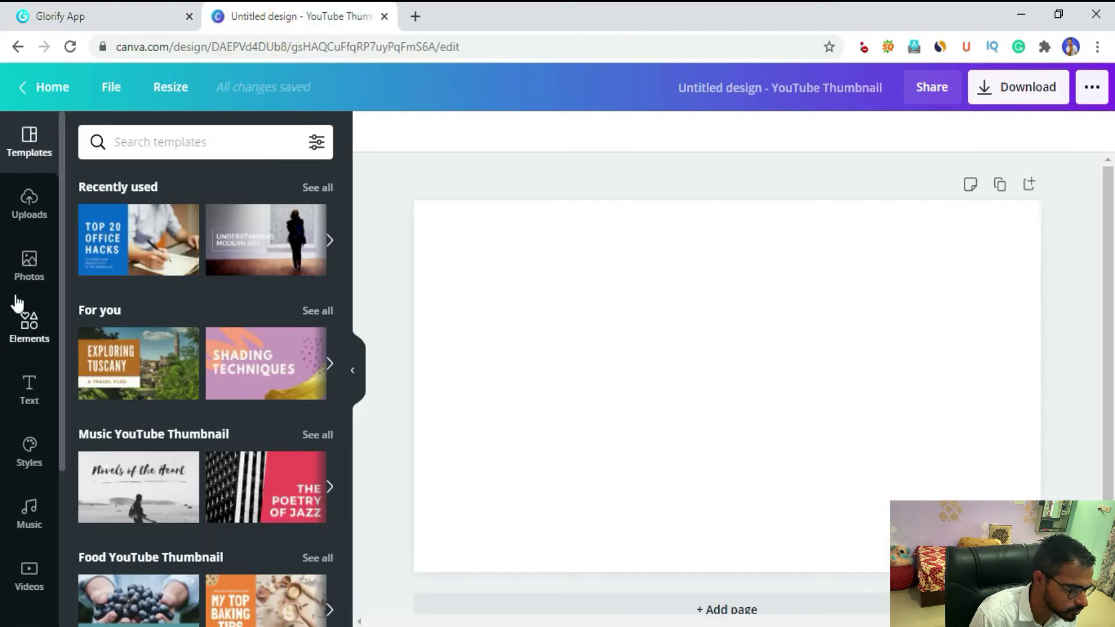
{"action": "left_click", "coordinate": [27, 254]}
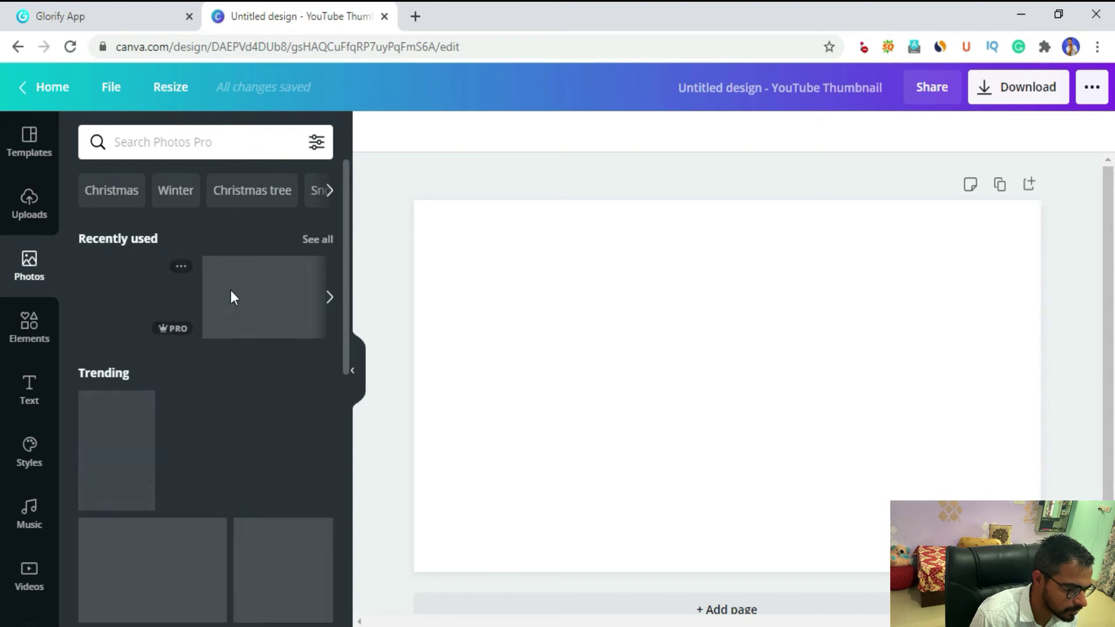
{"action": "left_click", "coordinate": [107, 286]}
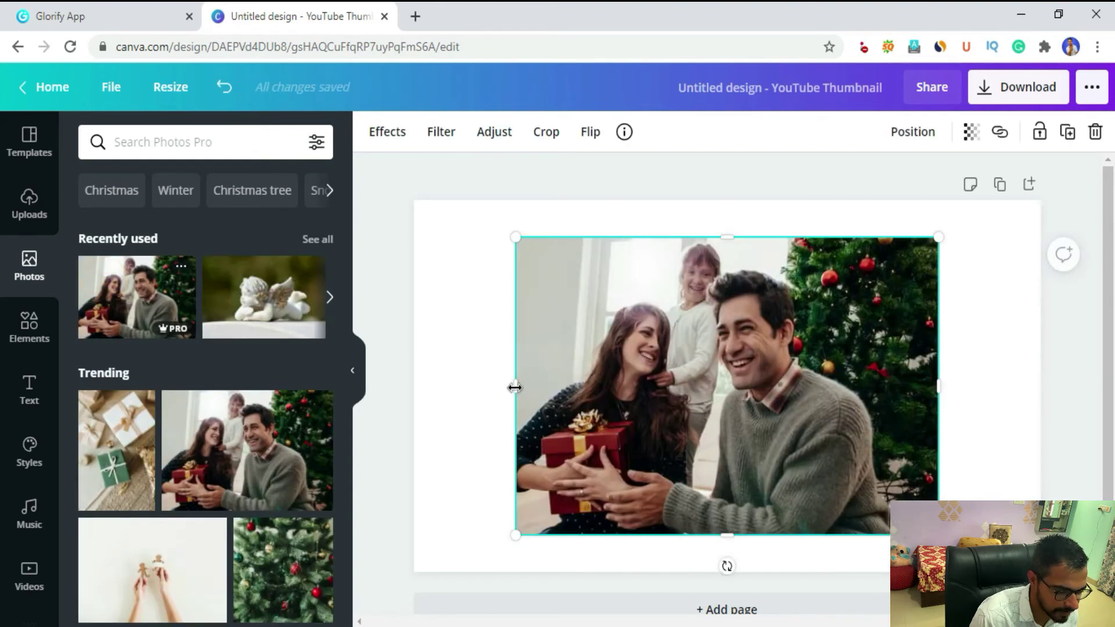
{"action": "left_click_drag", "start_coordinate": [514, 390], "coordinate": [611, 401]}
Switch to Glorify, try cropping the travel adapter image in the crop dialog and cancel it
{"action": "left_click", "coordinate": [107, 23]}
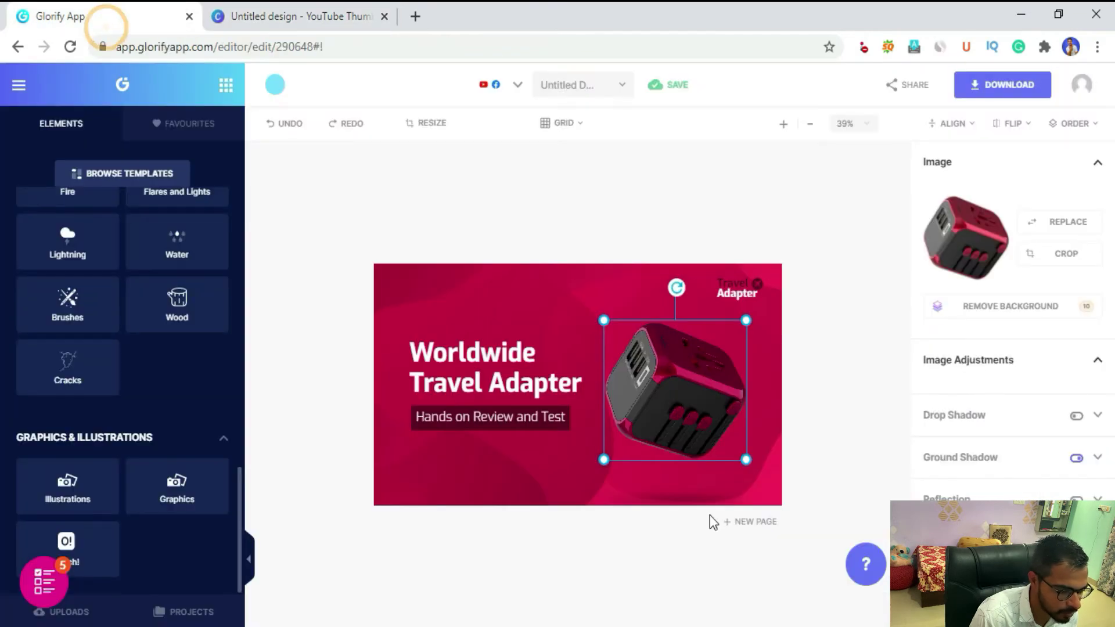
{"action": "left_click", "coordinate": [1077, 256]}
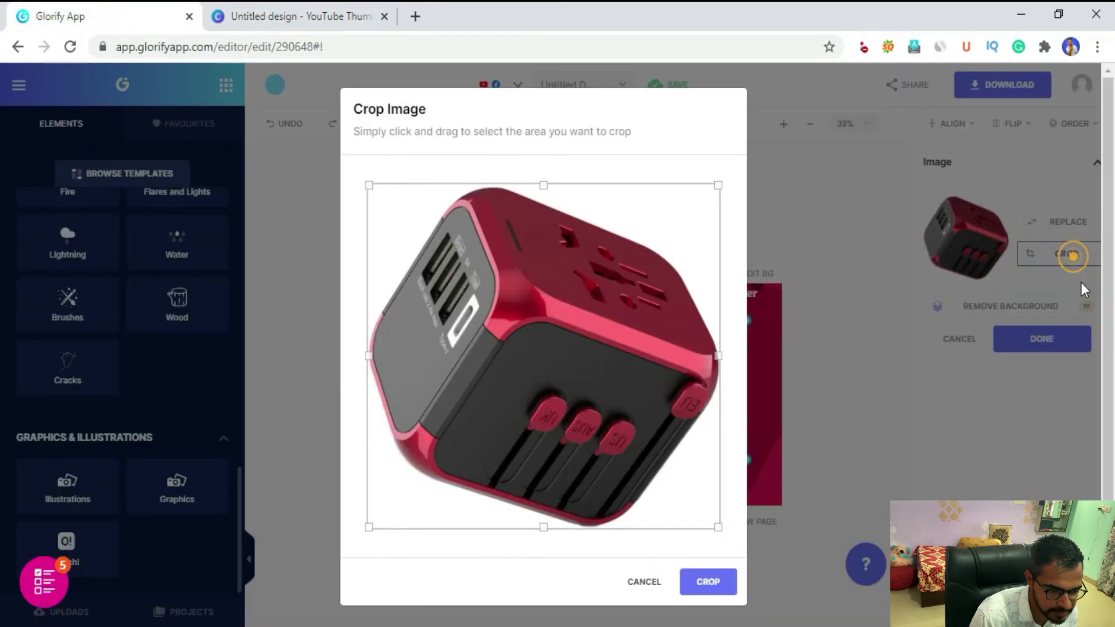
{"action": "left_click_drag", "start_coordinate": [708, 346], "coordinate": [744, 352]}
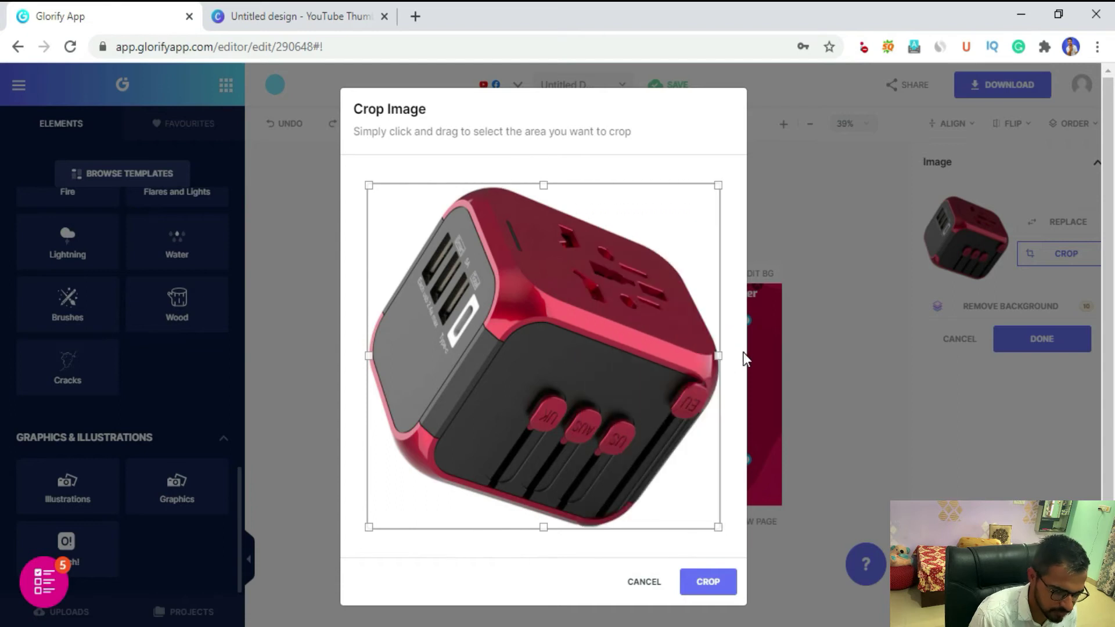
{"action": "left_click", "coordinate": [644, 582]}
Switch back to Canva, trim the family photo's top edge slightly and shift the picture rightward within its crop frame
{"action": "left_click", "coordinate": [255, 14]}
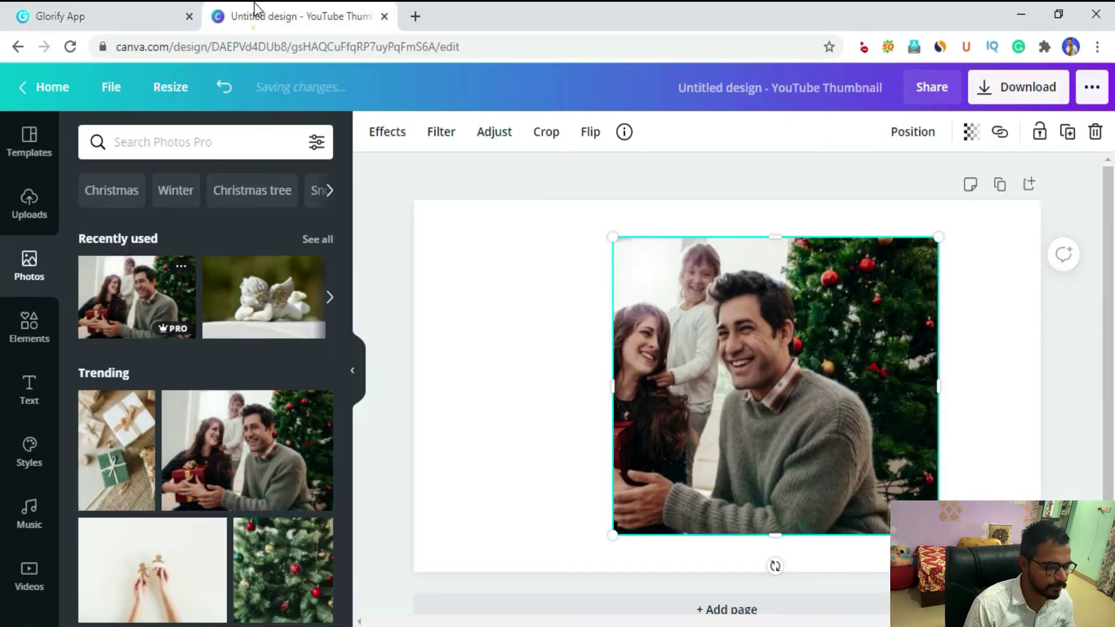
{"action": "left_click", "coordinate": [82, 14]}
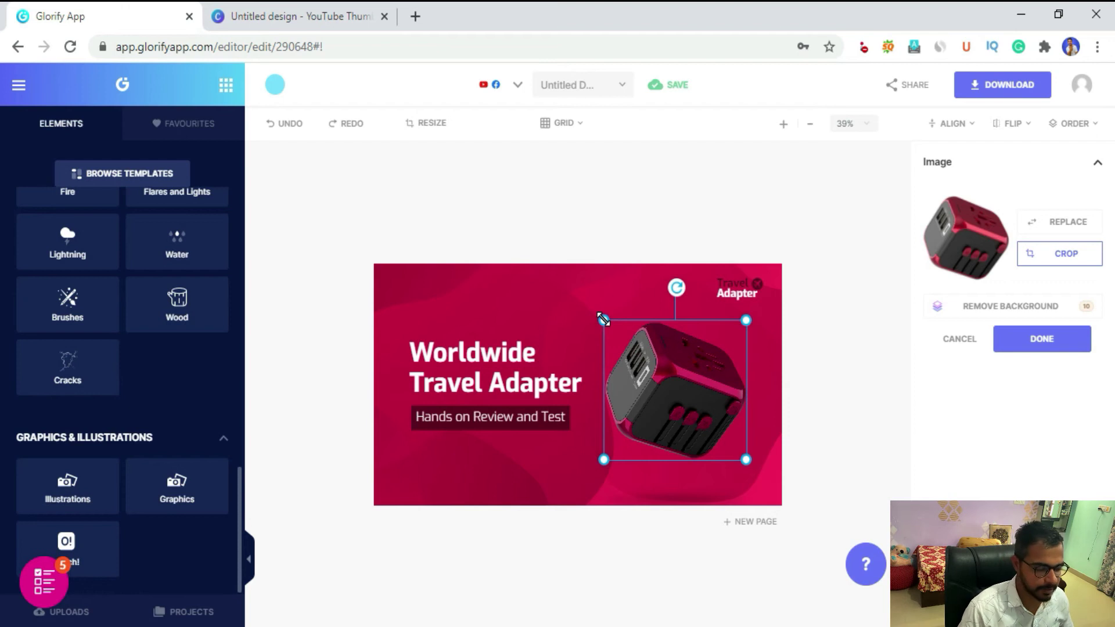
{"action": "left_click", "coordinate": [296, 14]}
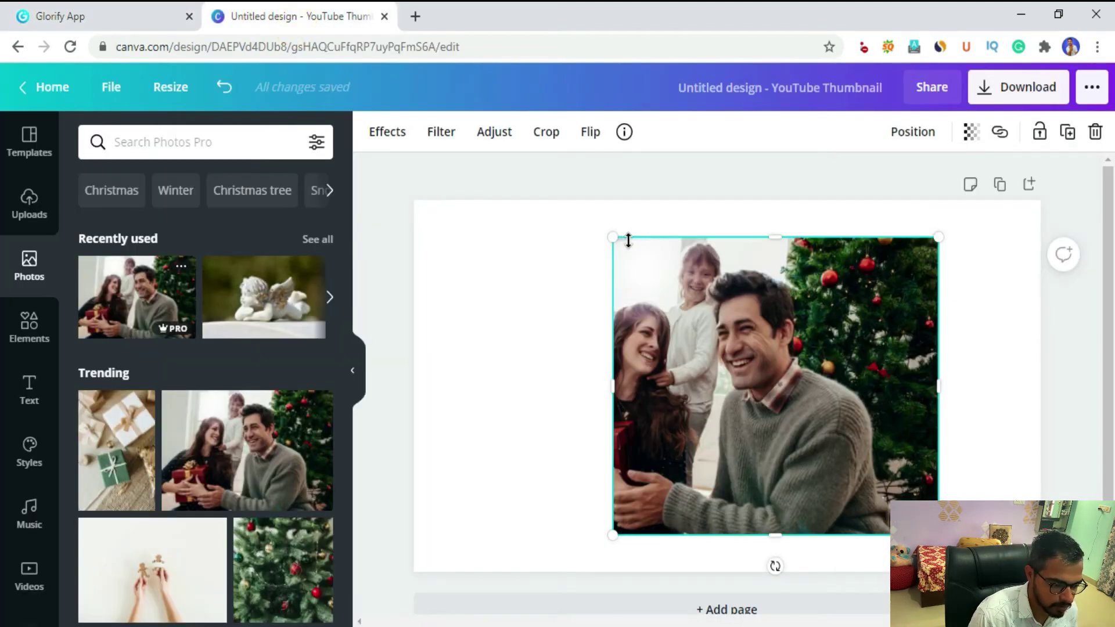
{"action": "left_click_drag", "start_coordinate": [777, 238], "coordinate": [734, 240]}
{"action": "double_click", "coordinate": [751, 396]}
{"action": "left_click_drag", "start_coordinate": [768, 341], "coordinate": [865, 342]}
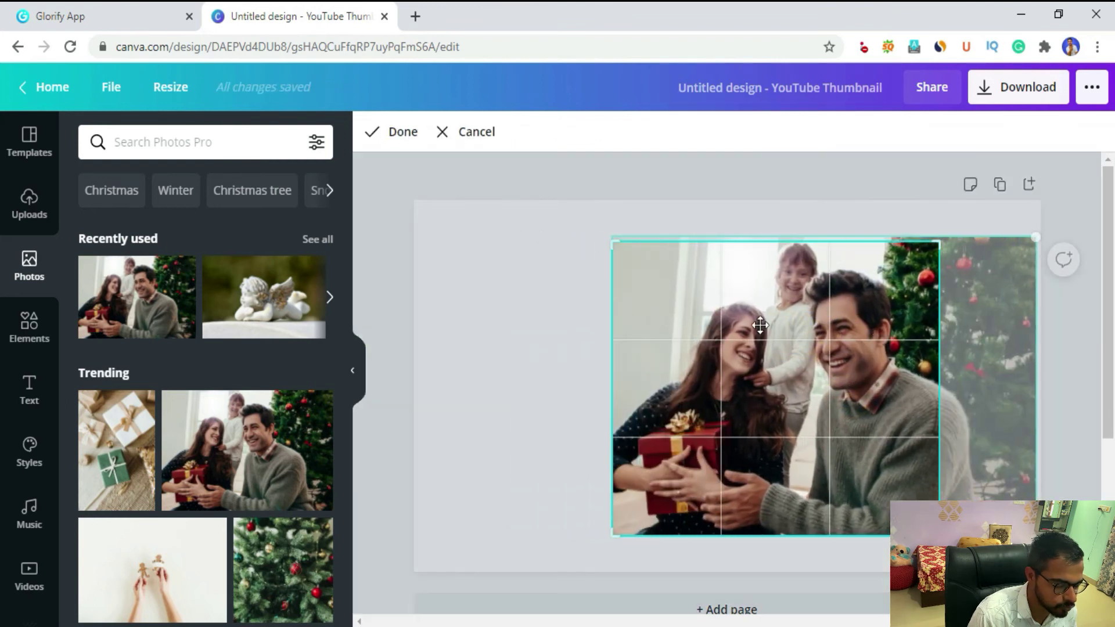
{"action": "left_click", "coordinate": [403, 132]}
Switch to Glorify, leave crop mode on the travel adapter image and show its advanced position and size controls
{"action": "left_click", "coordinate": [18, 16]}
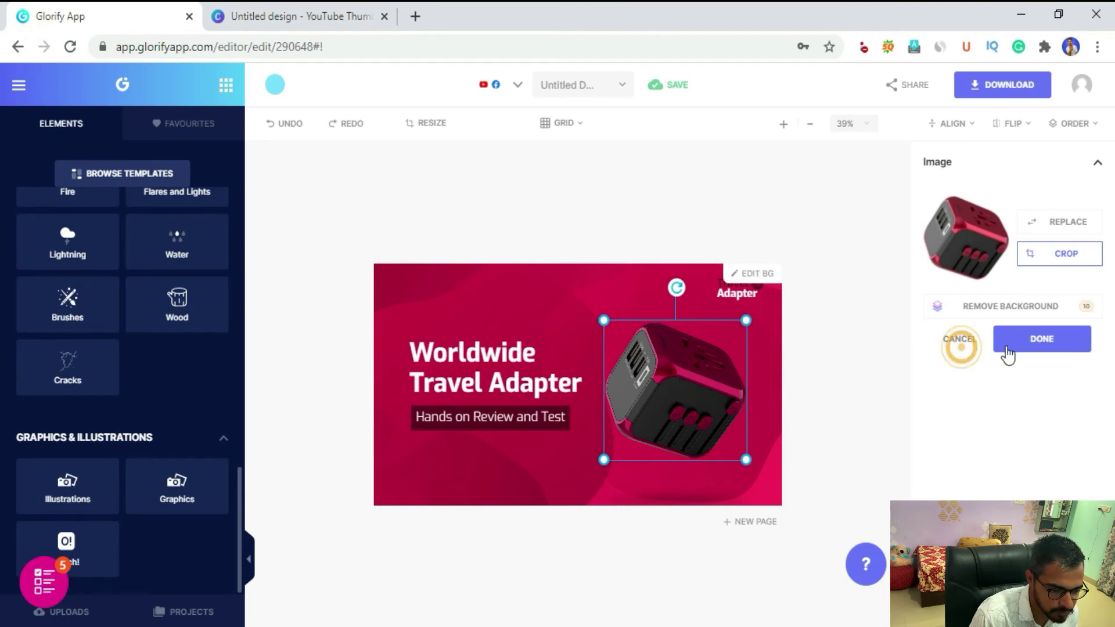
{"action": "left_click", "coordinate": [1040, 342]}
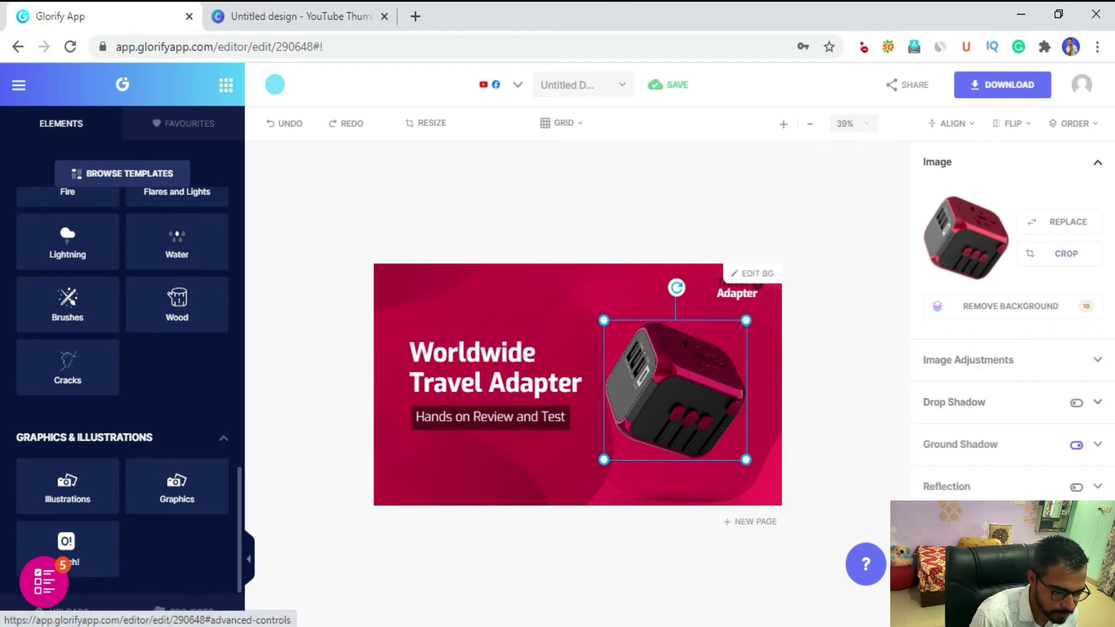
{"action": "left_click", "coordinate": [987, 529]}
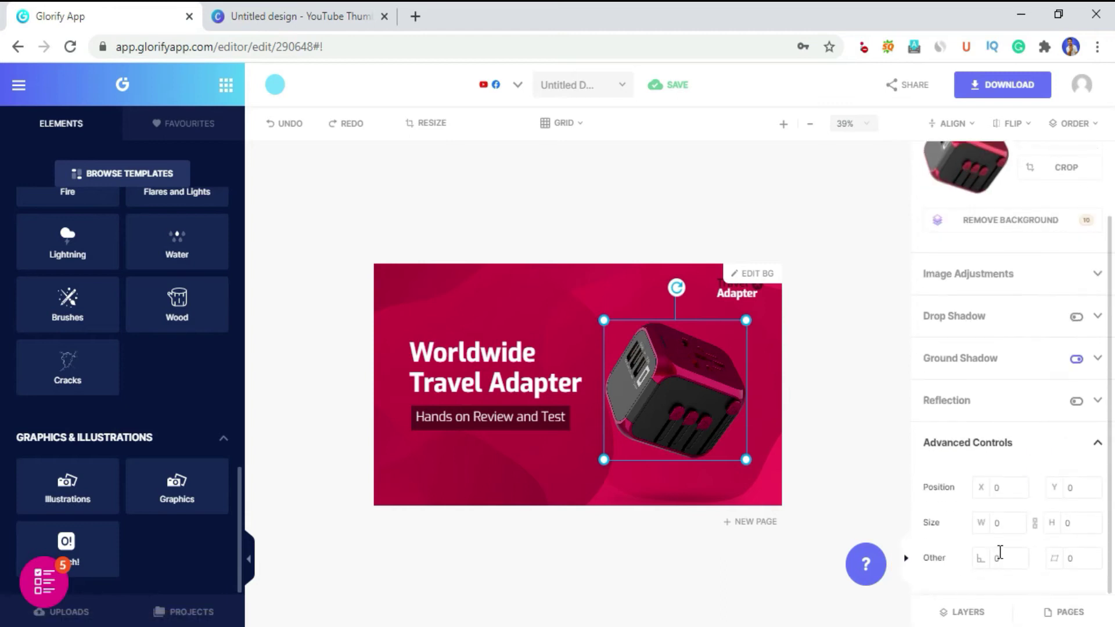
Deselect the travel adapter image in Glorify, switch to Canva and delete the Christmas family photo from the thumbnail
{"action": "double_click", "coordinate": [999, 525]}
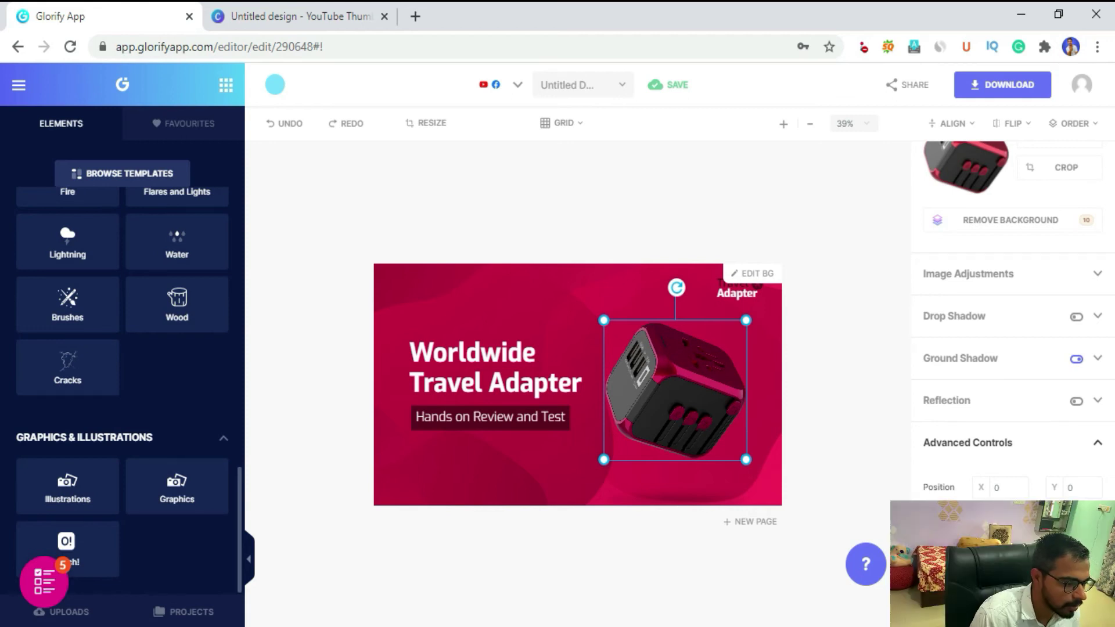
{"action": "left_click", "coordinate": [314, 264]}
{"action": "left_click", "coordinate": [324, 23]}
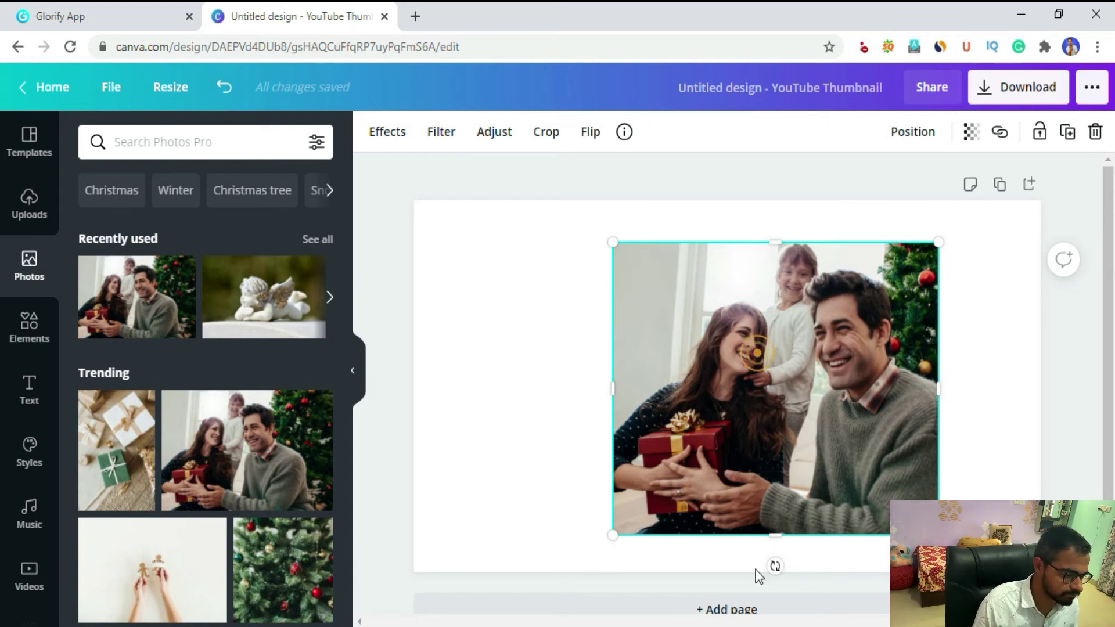
{"action": "key", "text": "Delete"}
Compare the Glorify travel adapter design with the blank Canva thumbnail, and look through Canva's list of content categories
{"action": "left_click", "coordinate": [58, 16]}
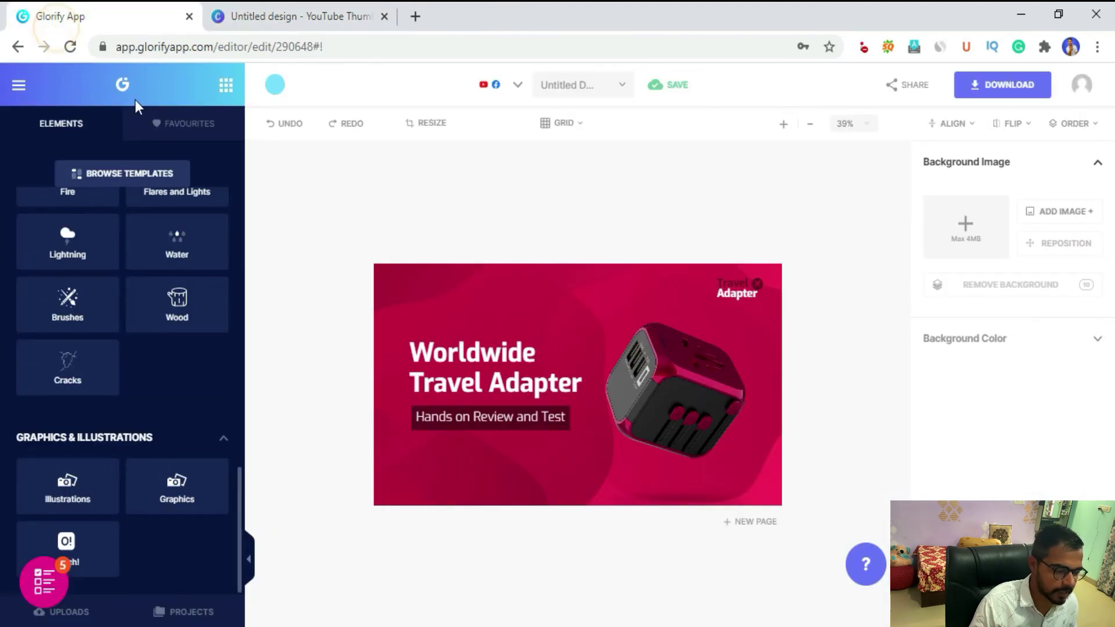
{"action": "left_click", "coordinate": [307, 14]}
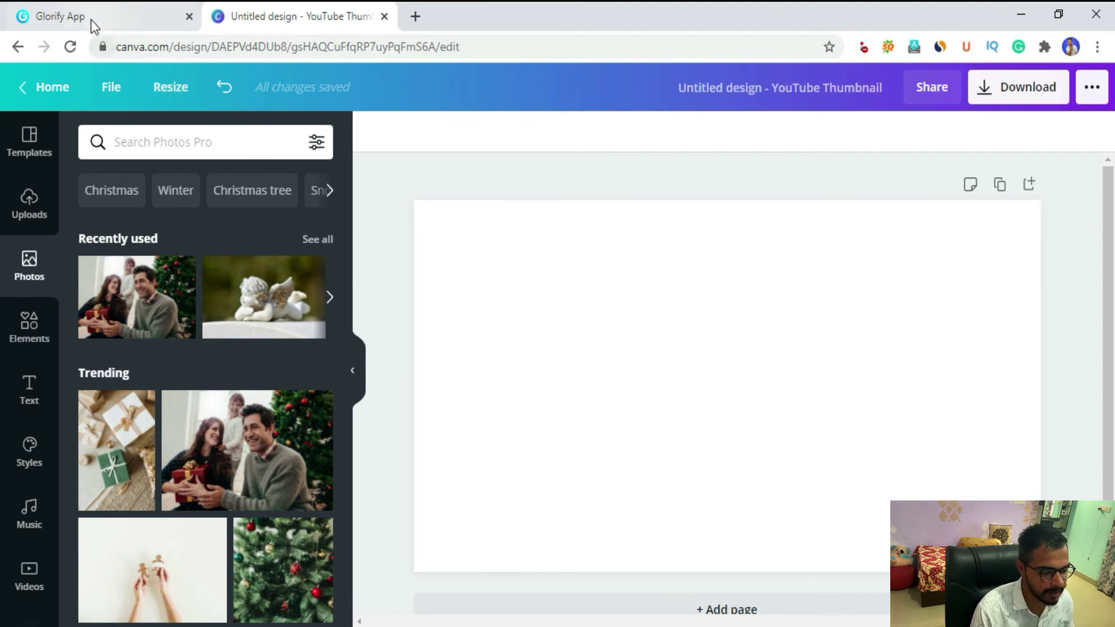
{"action": "left_click", "coordinate": [76, 16]}
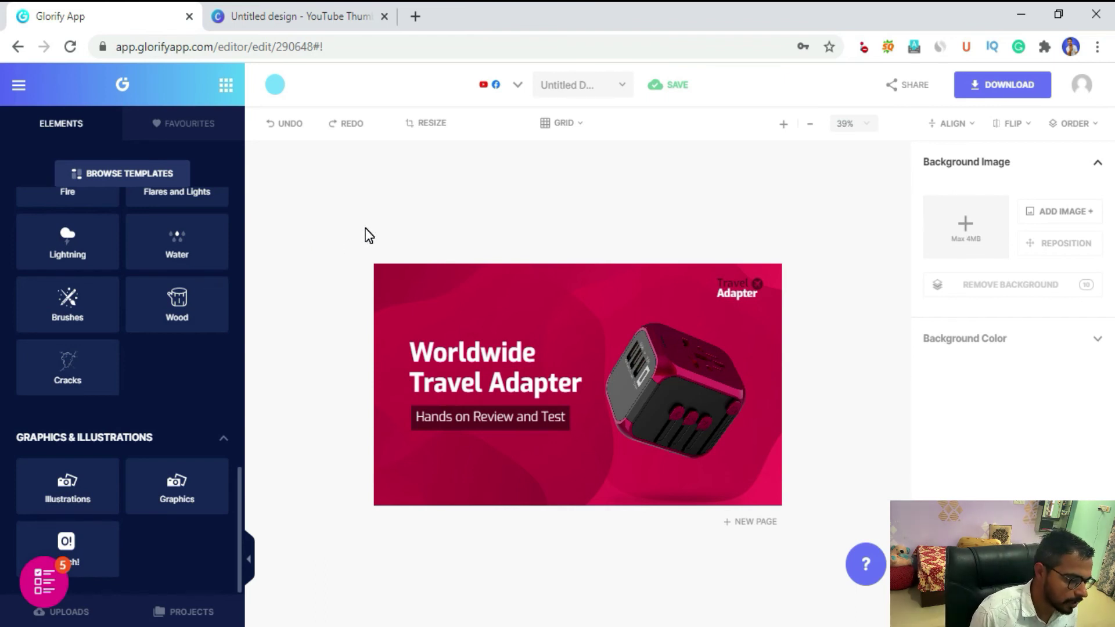
{"action": "left_click", "coordinate": [266, 9]}
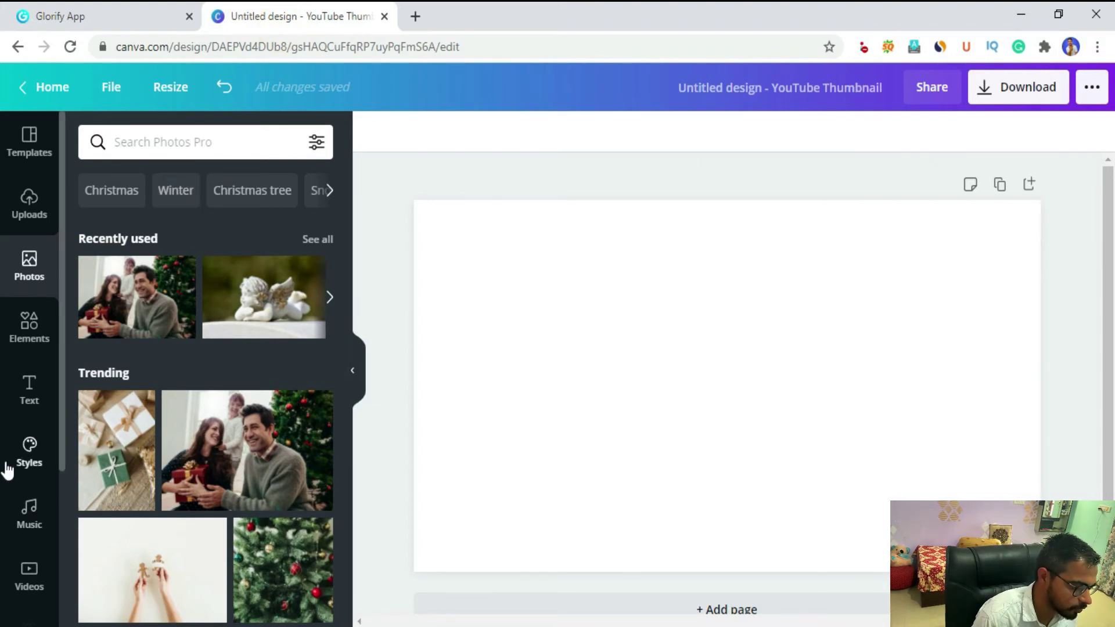
{"action": "scroll", "coordinate": [11, 500], "scroll_direction": "down", "scroll_amount": 4}
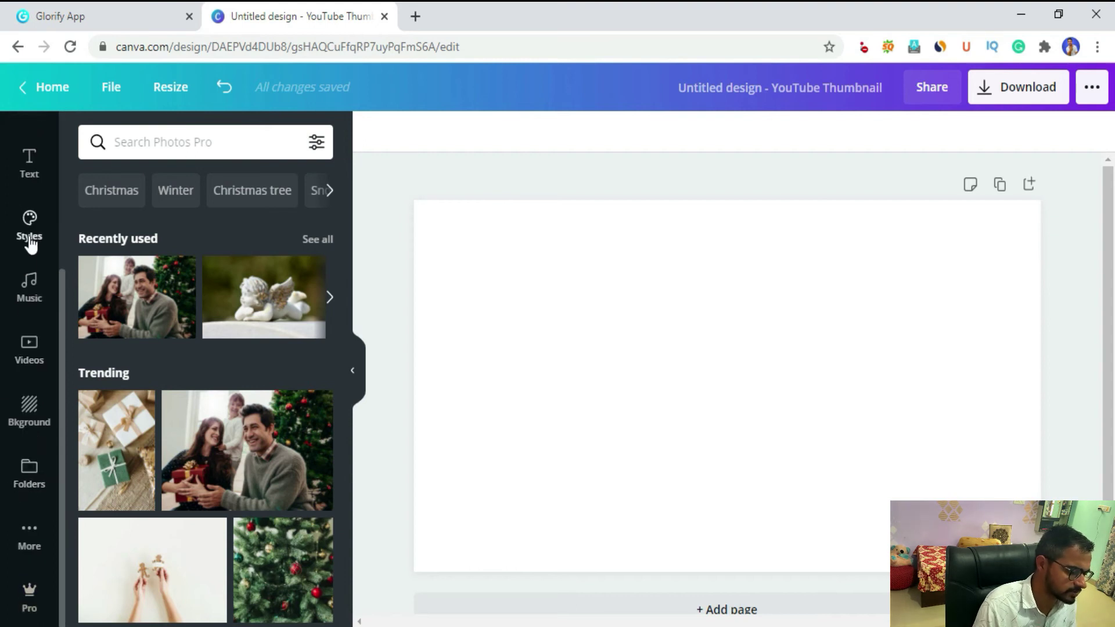
{"action": "scroll", "coordinate": [23, 377], "scroll_direction": "up", "scroll_amount": 4}
Browse Canva's text font combinations and add the "BAKED FRESH" combination to the blank thumbnail
{"action": "left_click", "coordinate": [24, 401]}
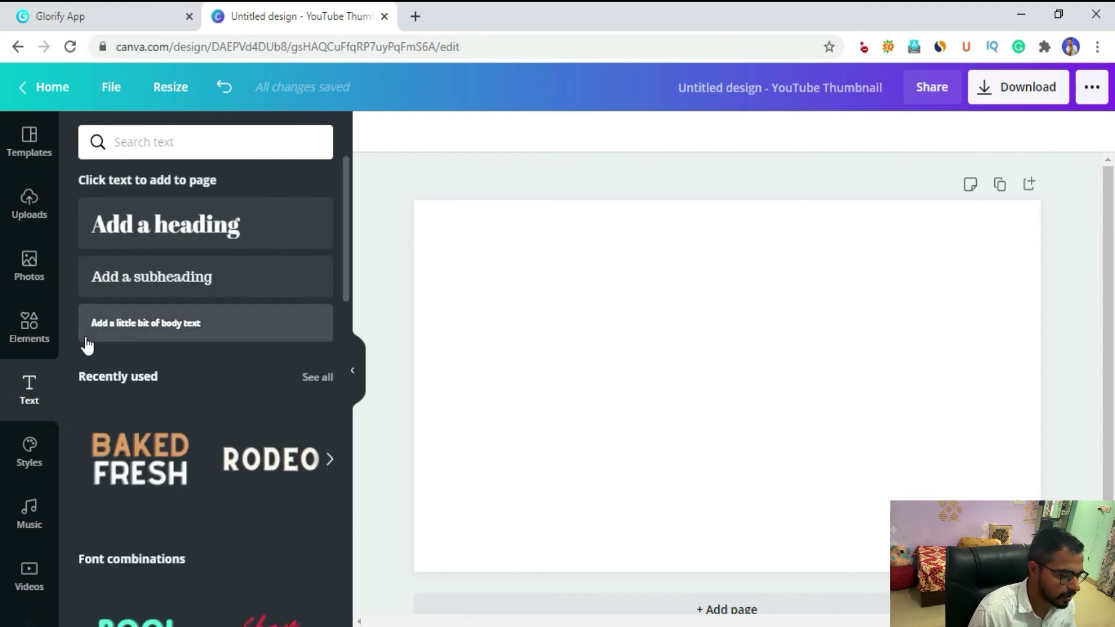
{"action": "scroll", "coordinate": [161, 449], "scroll_direction": "down", "scroll_amount": 9}
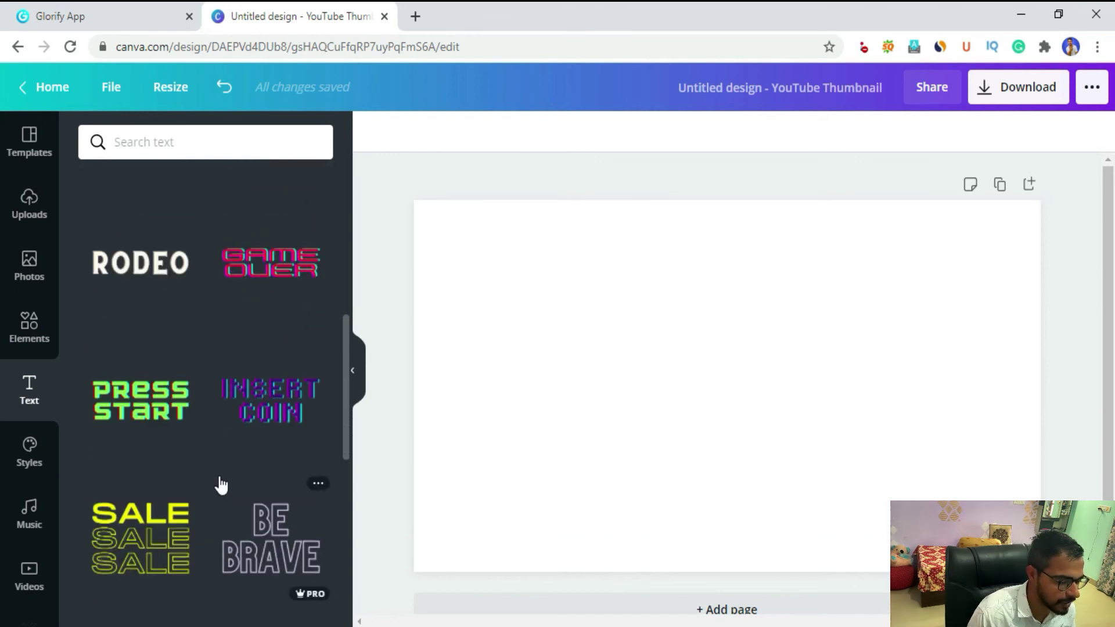
{"action": "scroll", "coordinate": [220, 493], "scroll_direction": "down", "scroll_amount": 5}
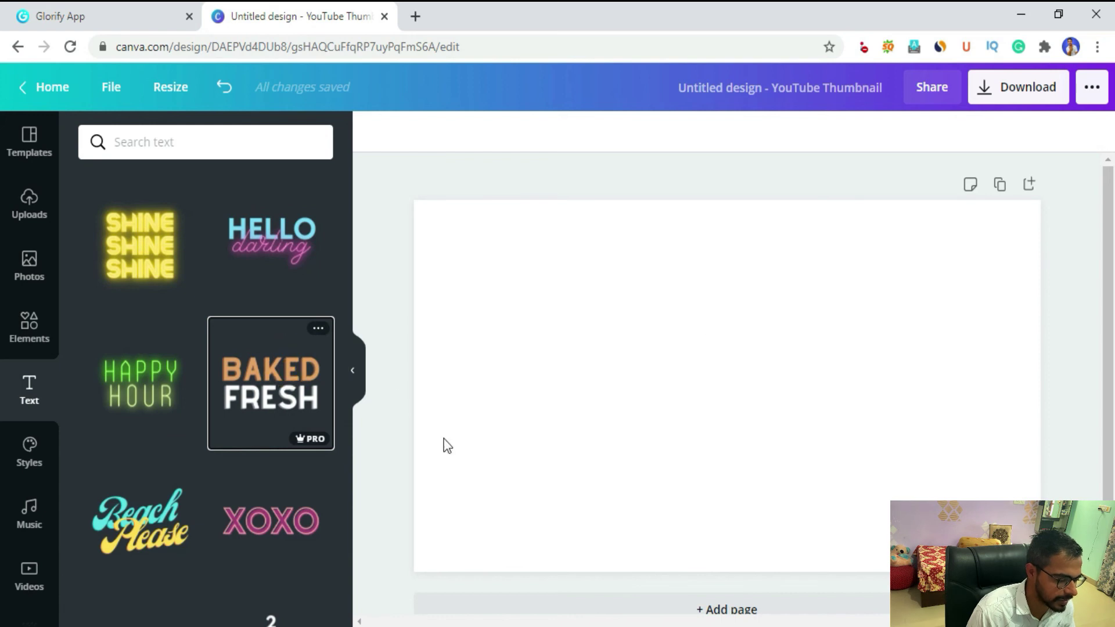
{"action": "scroll", "coordinate": [218, 402], "scroll_direction": "up", "scroll_amount": 5}
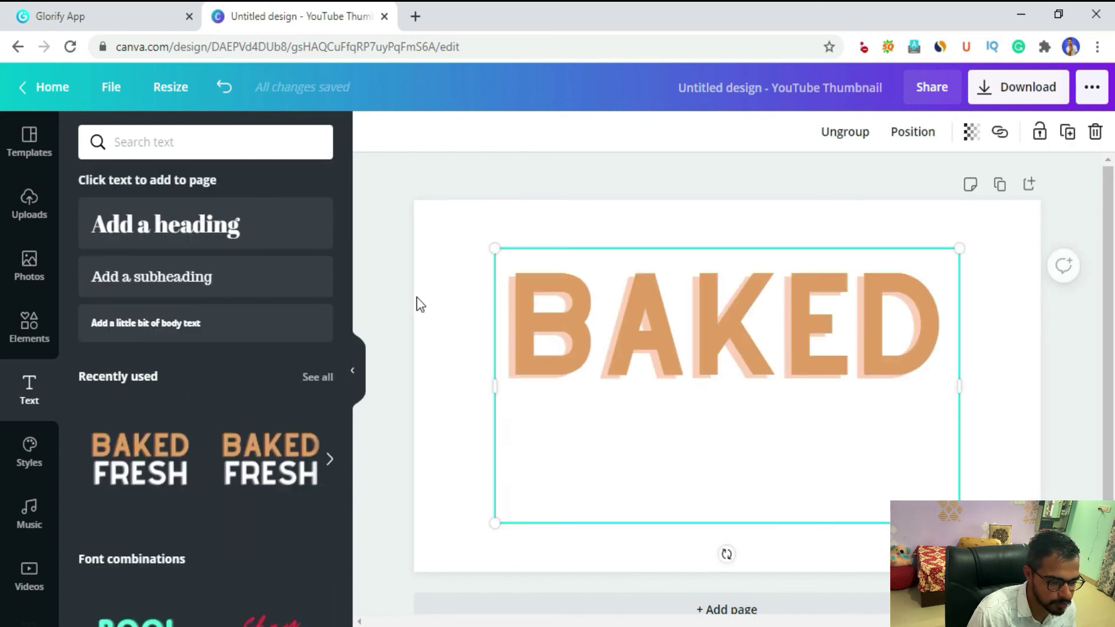
Select the "BAKED" text and examine the available text effects and its Shadow settings
{"action": "left_click", "coordinate": [378, 281]}
{"action": "left_click", "coordinate": [709, 368]}
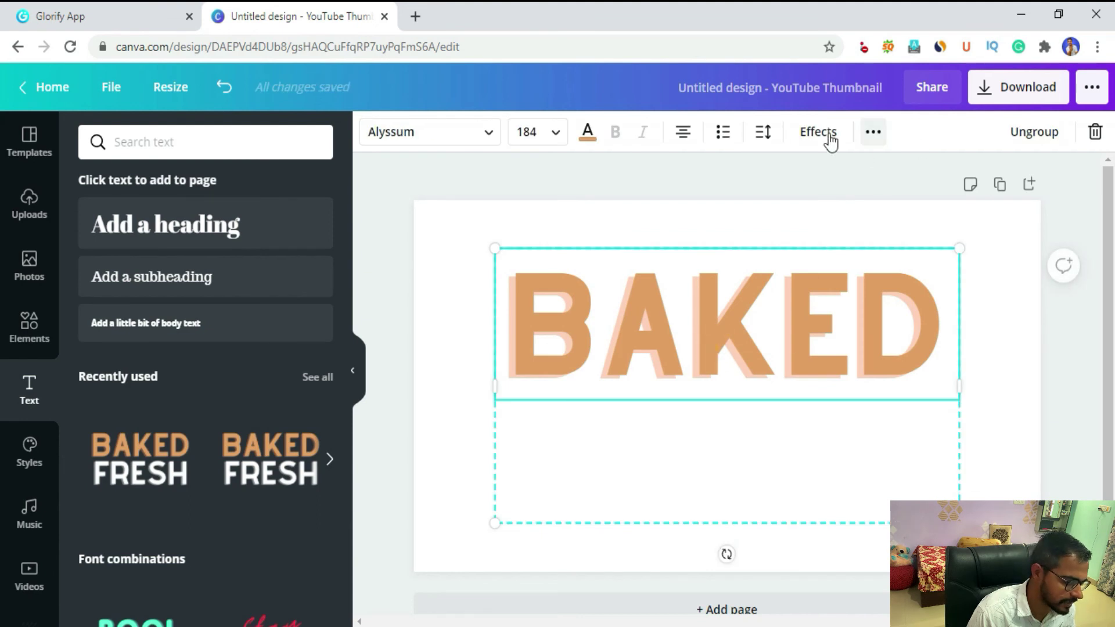
{"action": "left_click", "coordinate": [831, 141]}
{"action": "scroll", "coordinate": [193, 463], "scroll_direction": "down", "scroll_amount": 1}
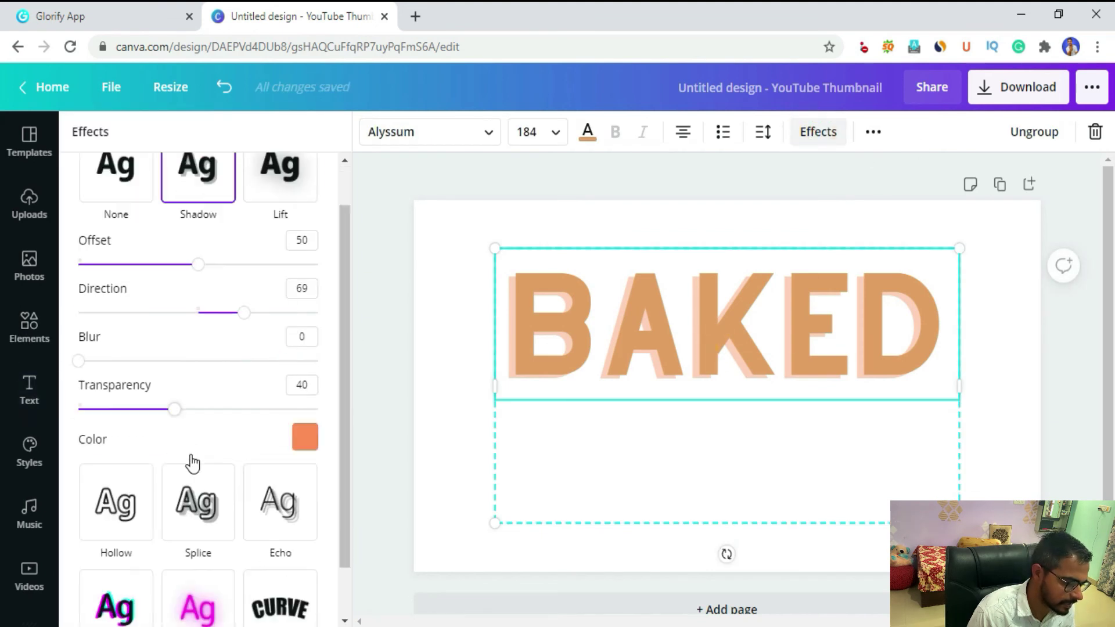
{"action": "scroll", "coordinate": [193, 463], "scroll_direction": "down", "scroll_amount": 1}
{"action": "scroll", "coordinate": [194, 313], "scroll_direction": "up", "scroll_amount": 2}
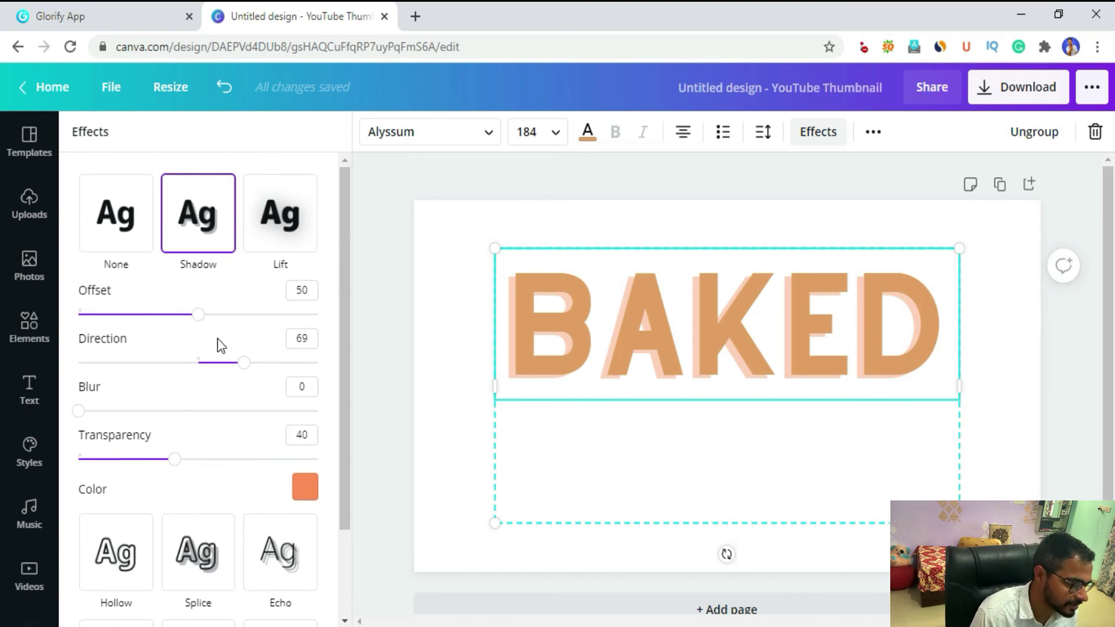
Show Canva's brand kit and trending styles, switch to Glorify to view the travel adapter design, and return to Canva
{"action": "left_click", "coordinate": [28, 456]}
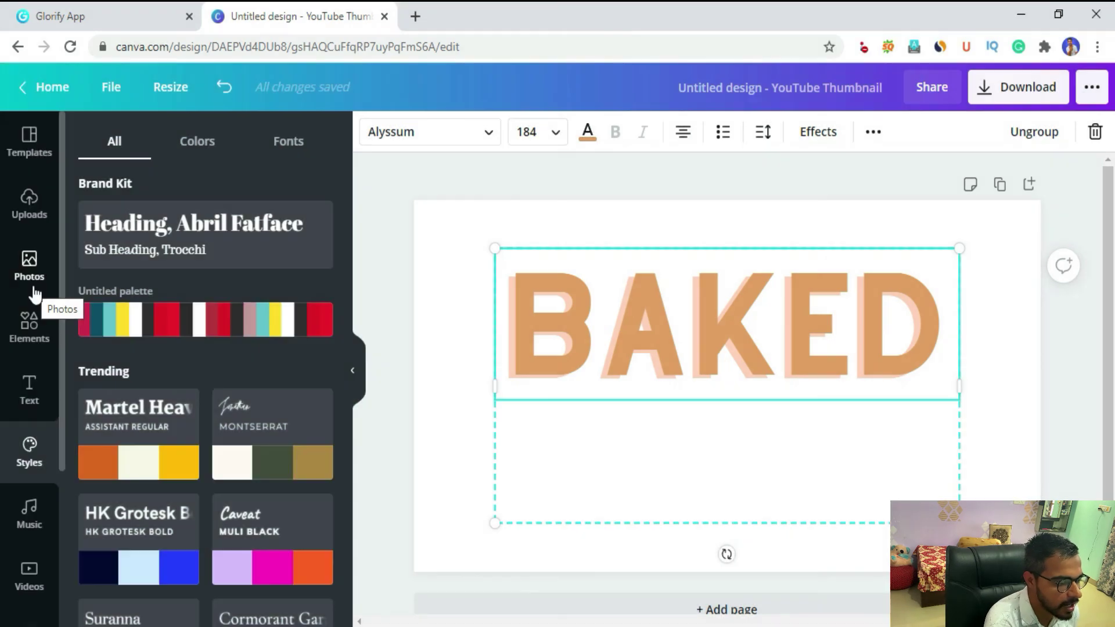
{"action": "left_click", "coordinate": [99, 16]}
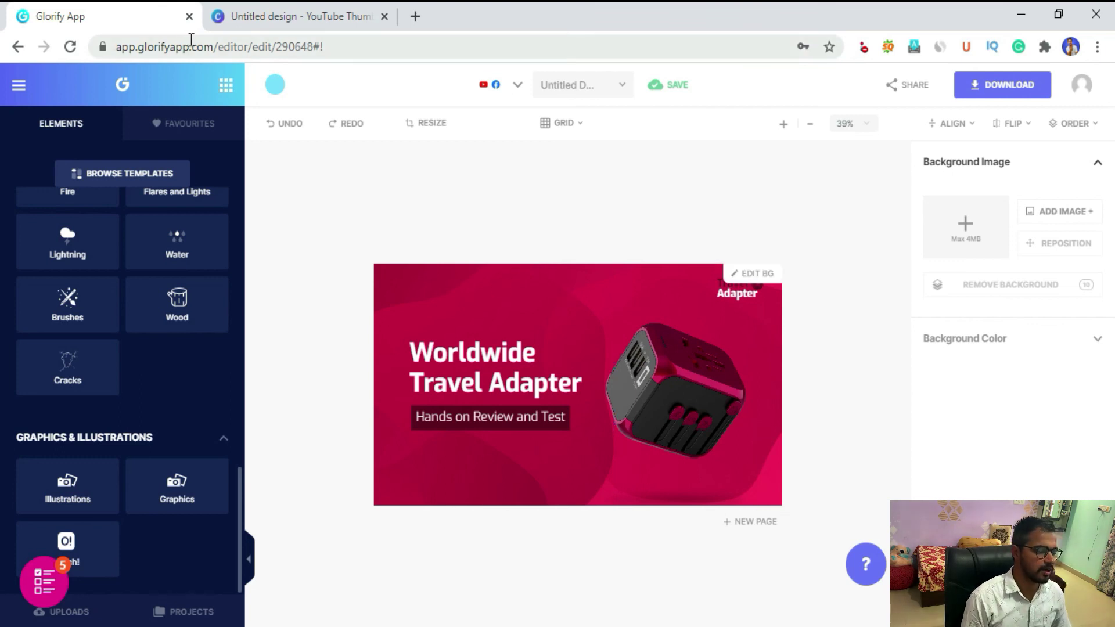
{"action": "left_click", "coordinate": [168, 47]}
{"action": "left_click", "coordinate": [326, 14]}
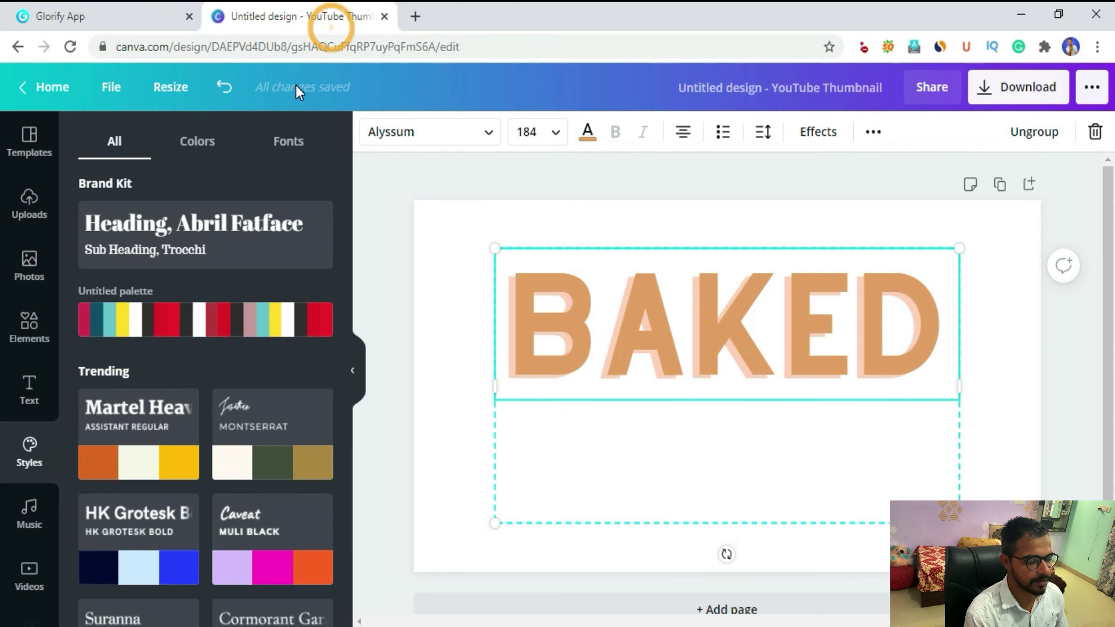